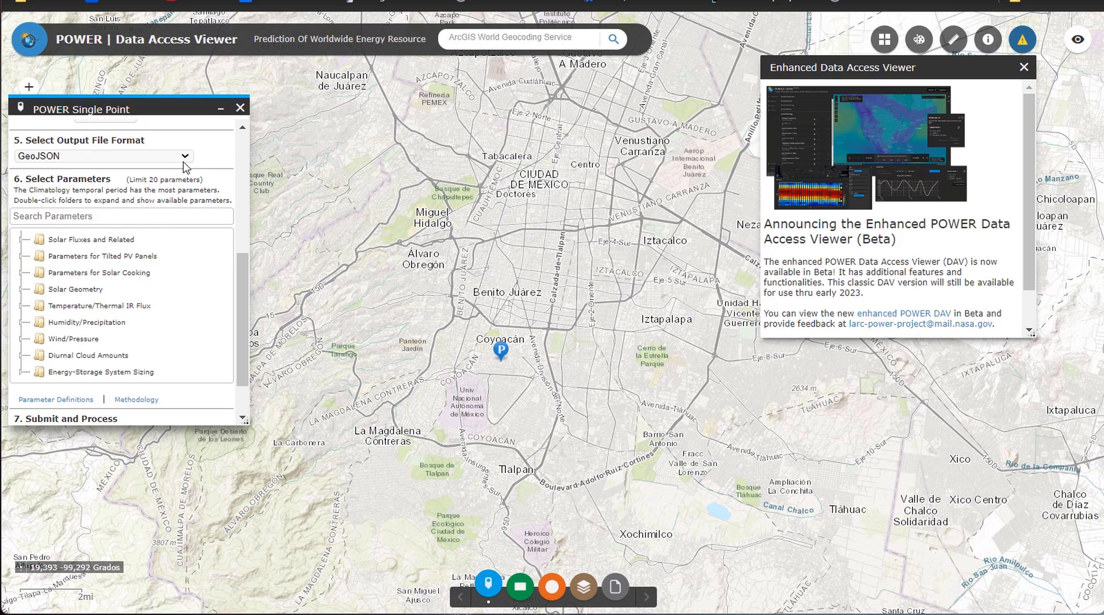
# Set the output file format to CSV and select Solar Irradiance for Equator Facing Tilted Surfaces from the Tilted PV Panels parameters
pyautogui.click(184, 156)
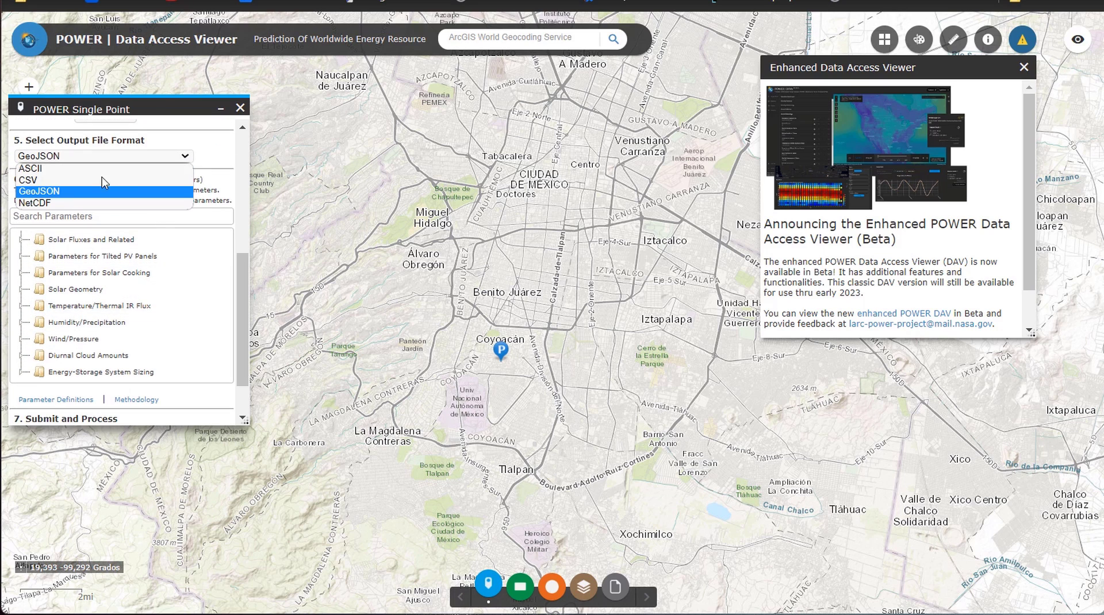
pyautogui.click(67, 183)
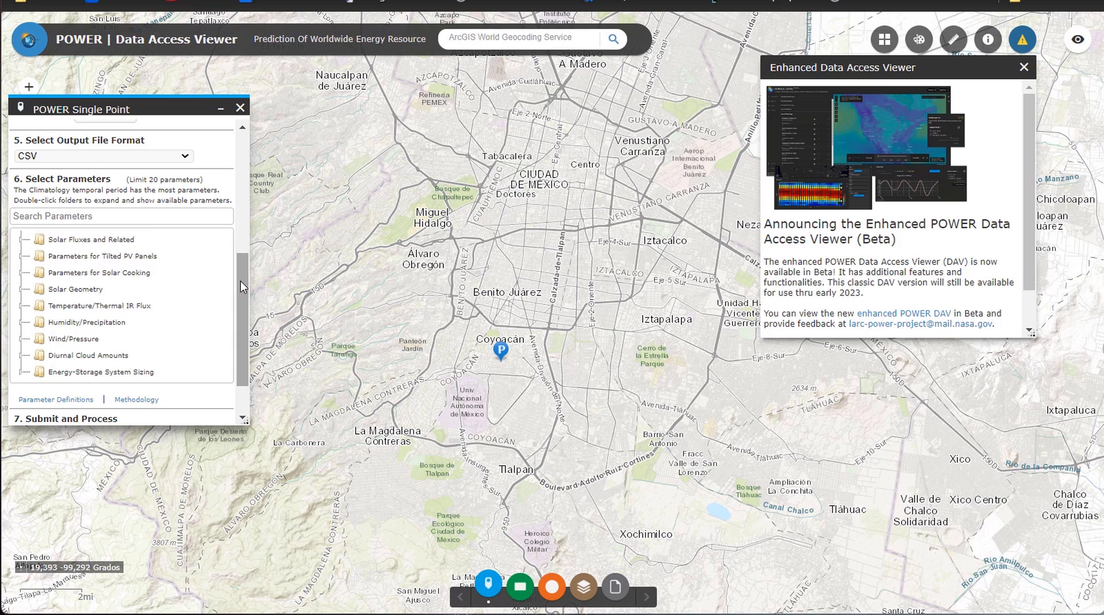
pyautogui.scroll(-1, 141, 260)
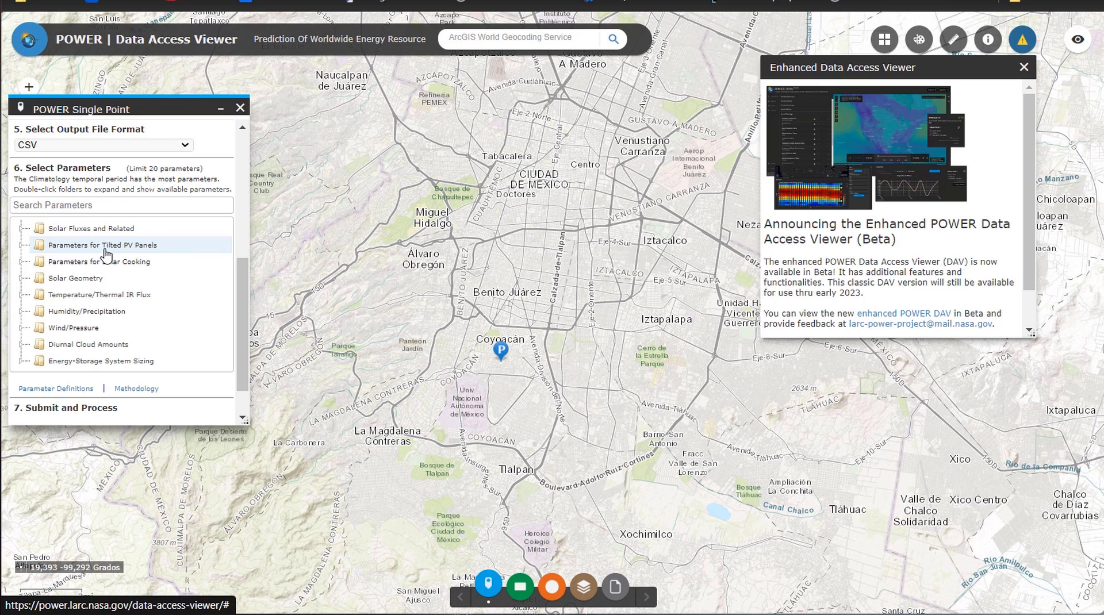
pyautogui.doubleClick(39, 246)
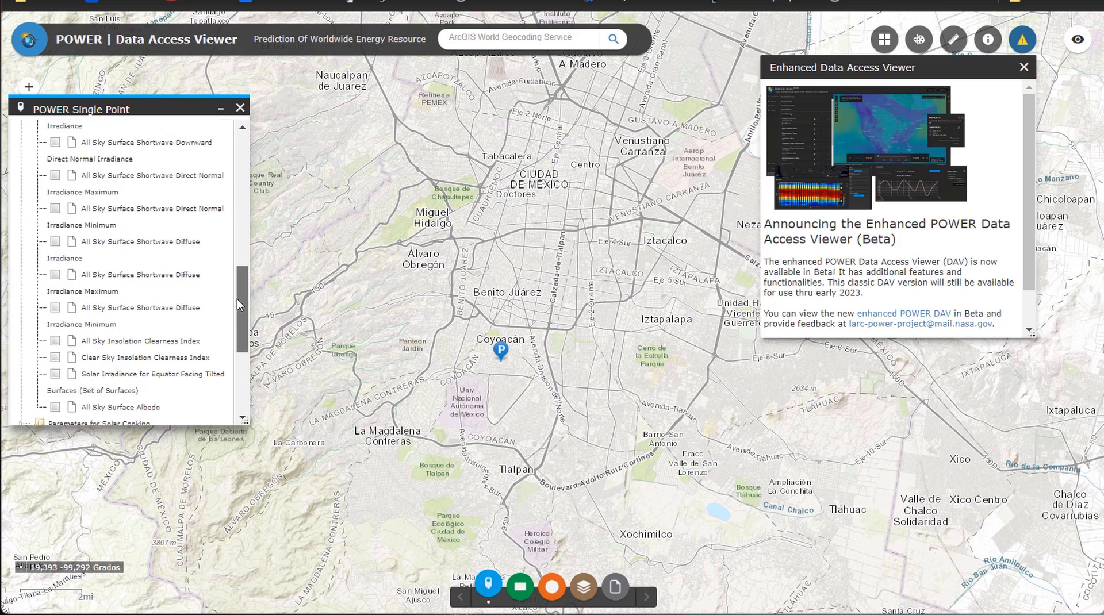
pyautogui.scroll(-3, 235, 311)
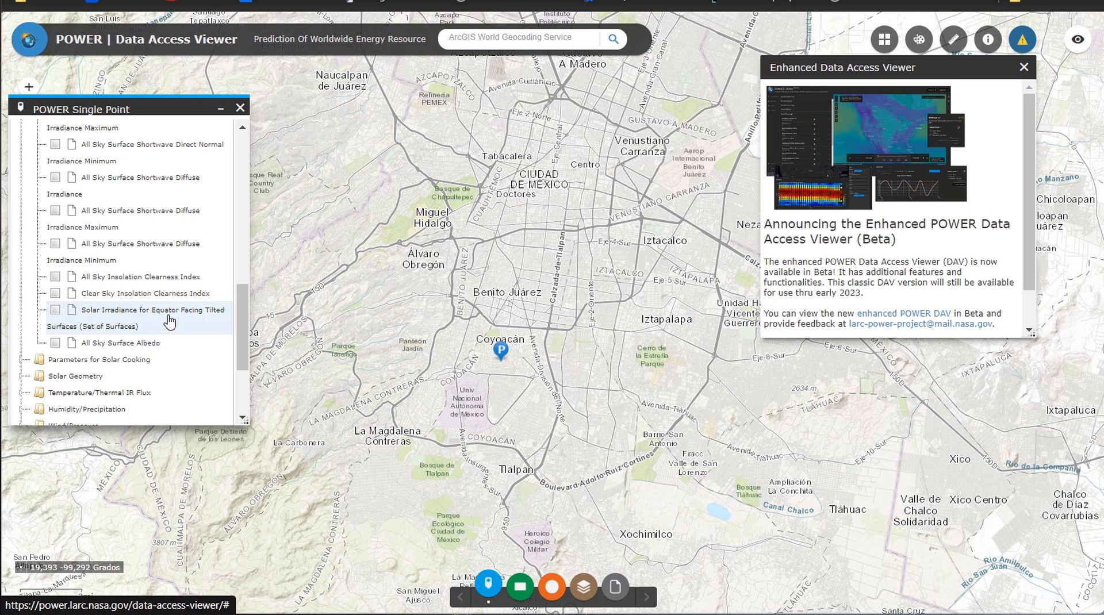
pyautogui.click(64, 326)
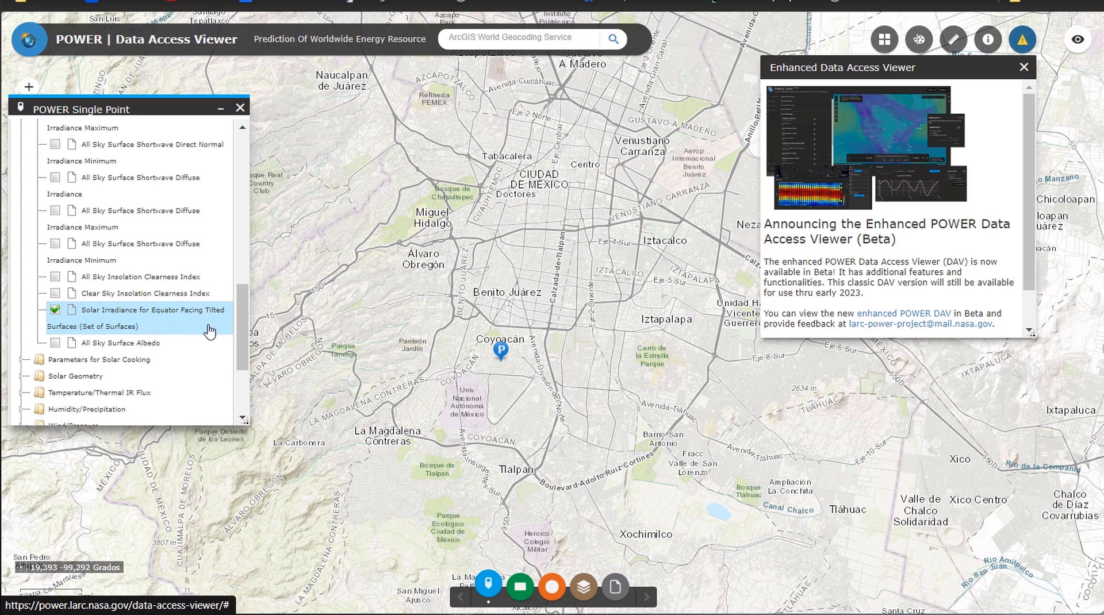
# Submit the data request and save the resulting climatology CSV under its suggested file name
pyautogui.moveTo(241, 308); pyautogui.dragTo(241, 353)
pyautogui.click(51, 396)
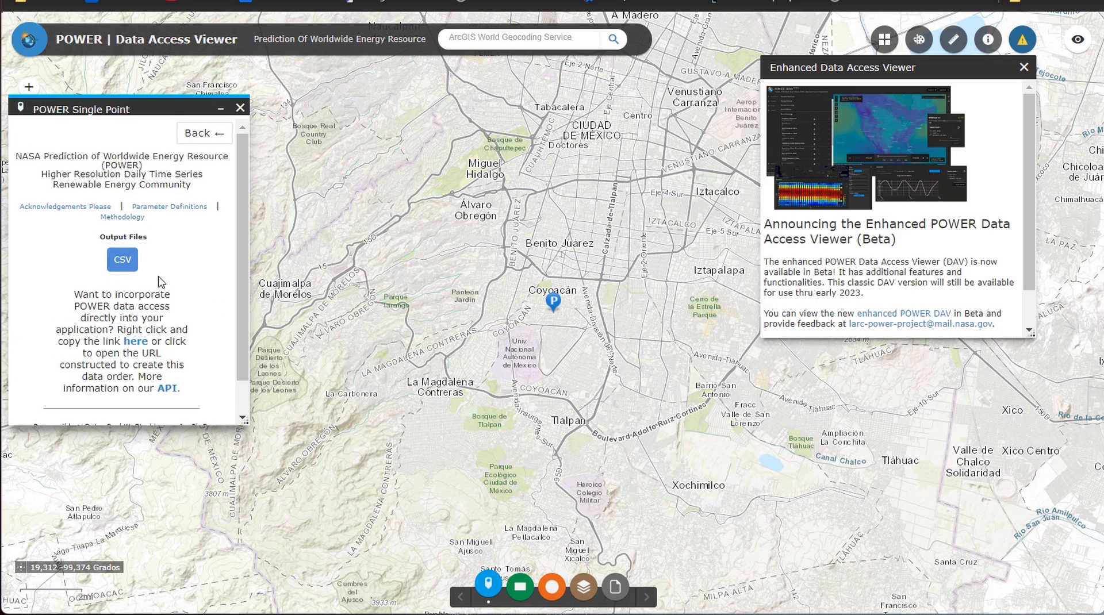
pyautogui.click(120, 268)
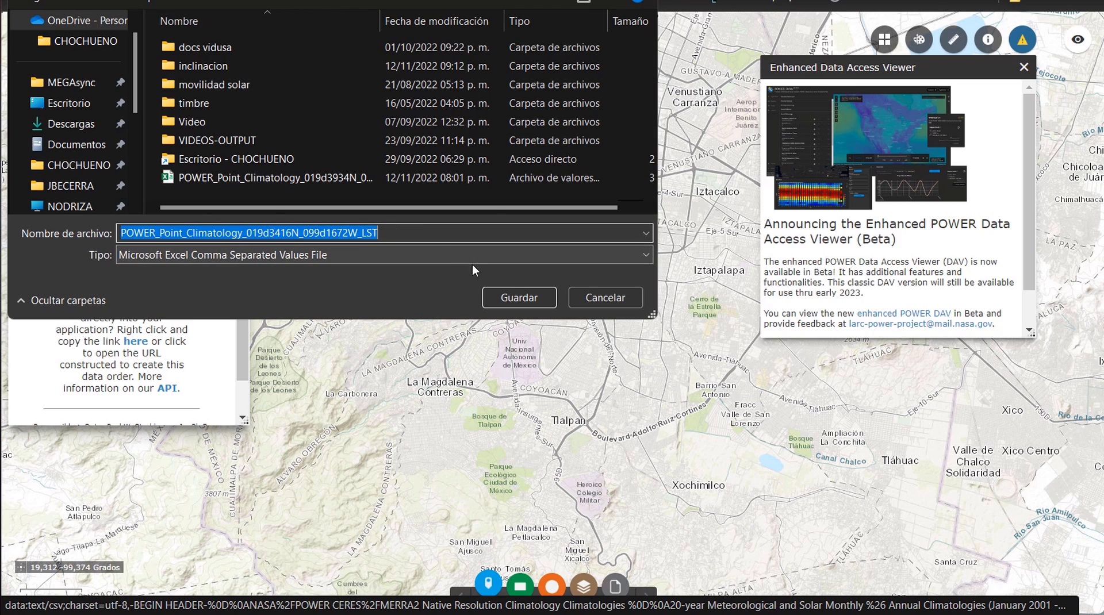
pyautogui.click(518, 297)
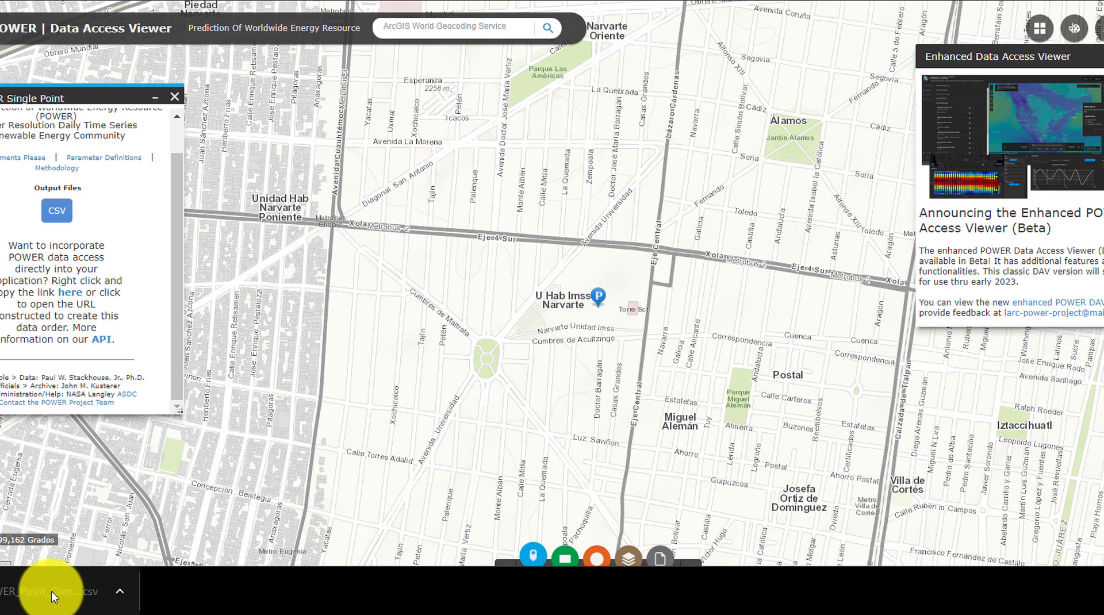
# Open the downloaded climatology CSV in Excel and look over its header and monthly data table
pyautogui.click(50, 591)
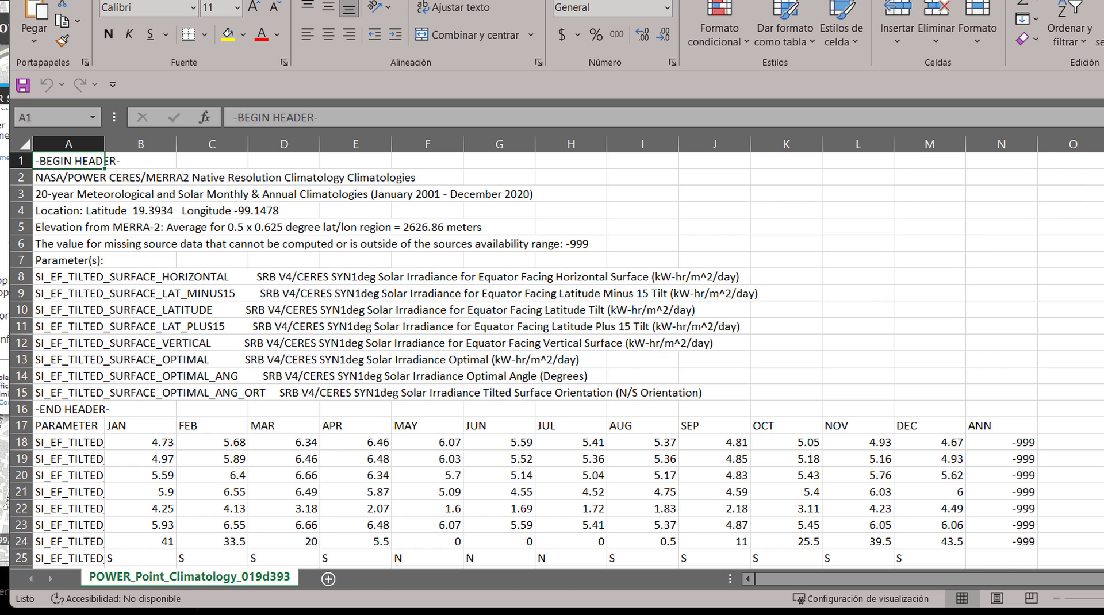
pyautogui.scroll(-1, 721, 222)
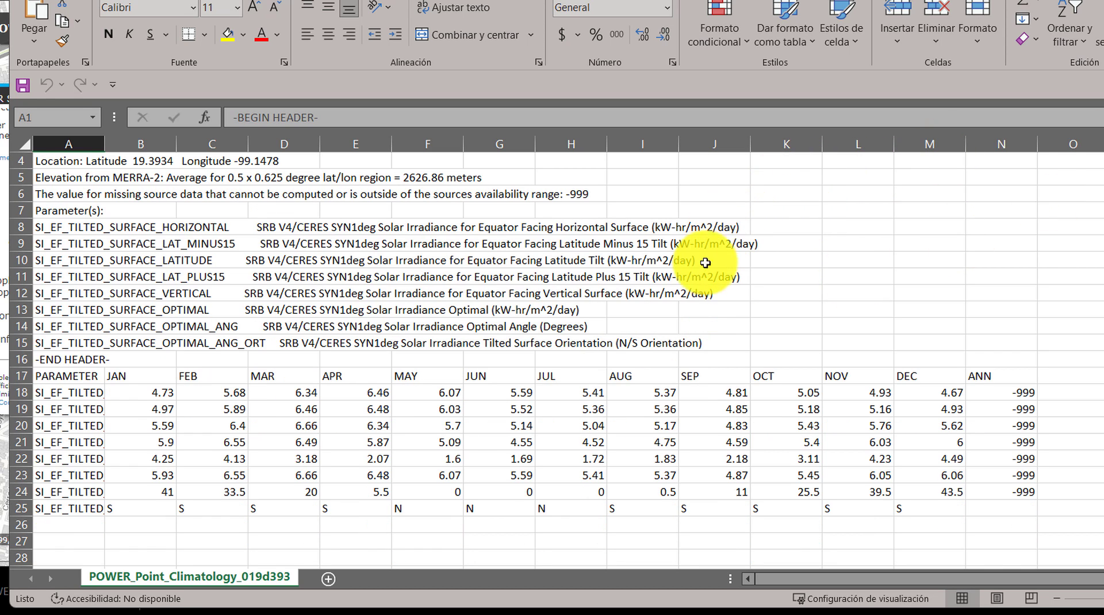
pyautogui.scroll(1, 713, 276)
pyautogui.scroll(-1, 712, 279)
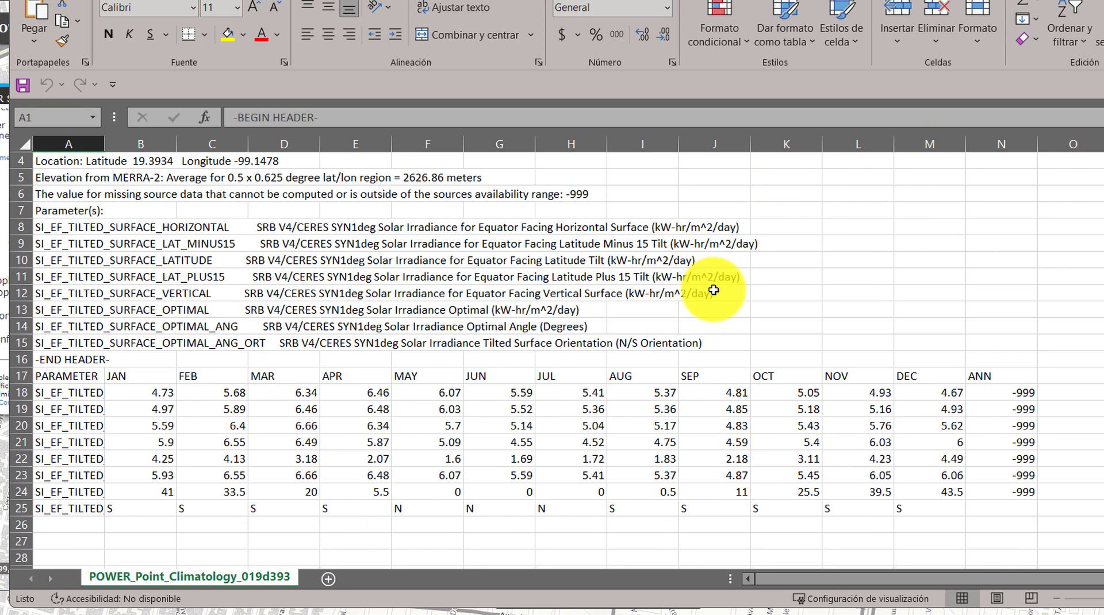
pyautogui.scroll(1, 712, 279)
# Fill cell B4 in the location row with the standard light green color
pyautogui.click(148, 212)
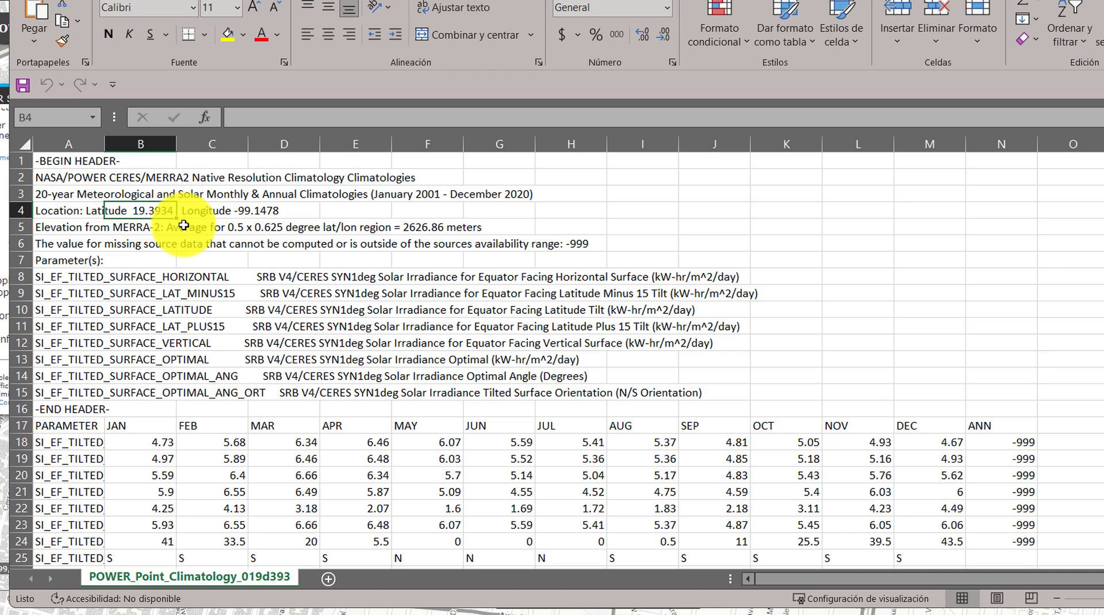
pyautogui.click(243, 35)
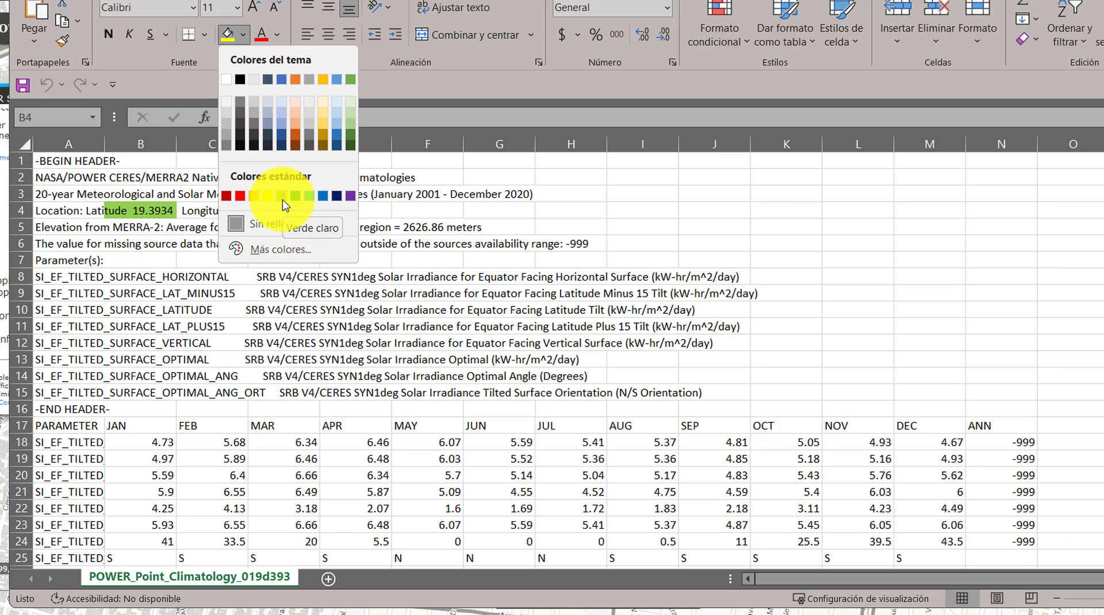
pyautogui.click(282, 199)
# Compare the data period stated in row 3 with the month headings in row 17
pyautogui.moveTo(140, 426); pyautogui.dragTo(956, 425)
pyautogui.moveTo(376, 198); pyautogui.dragTo(506, 195)
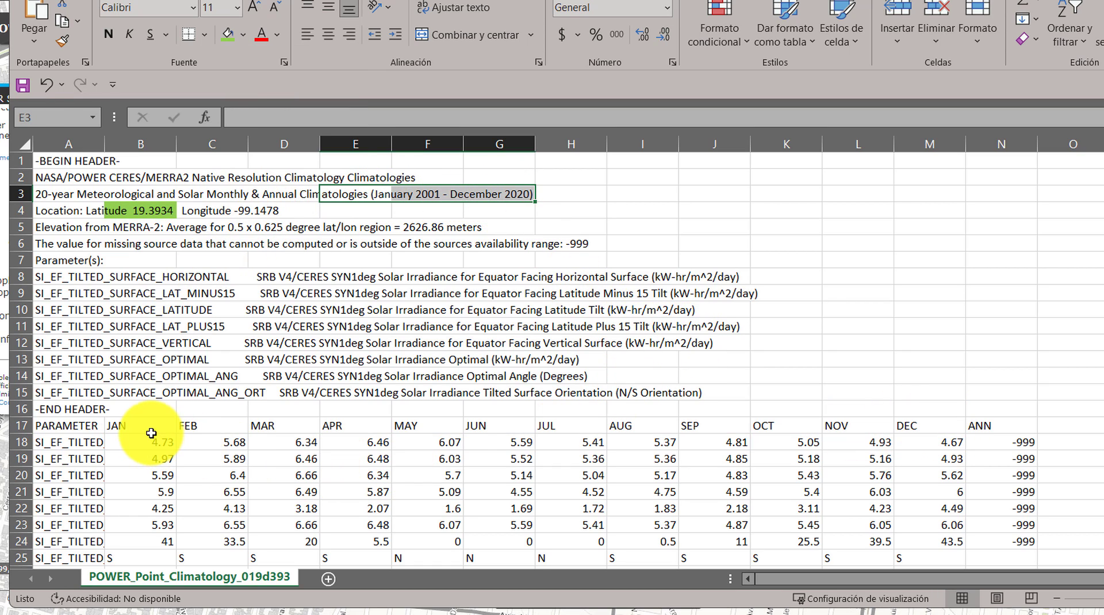
pyautogui.moveTo(151, 428); pyautogui.dragTo(931, 426)
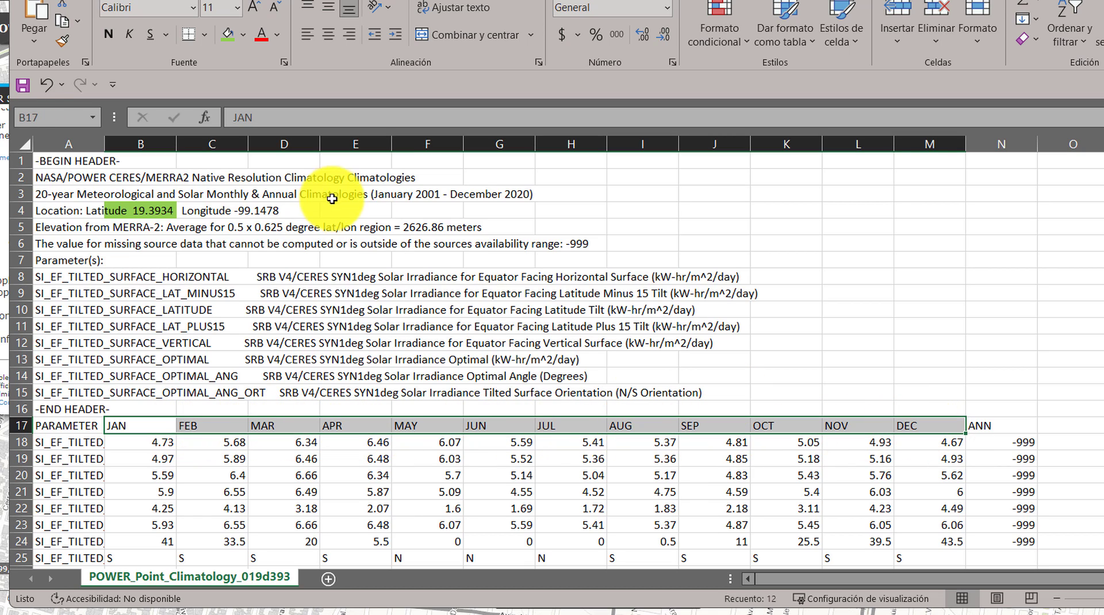
pyautogui.moveTo(420, 194); pyautogui.dragTo(475, 197)
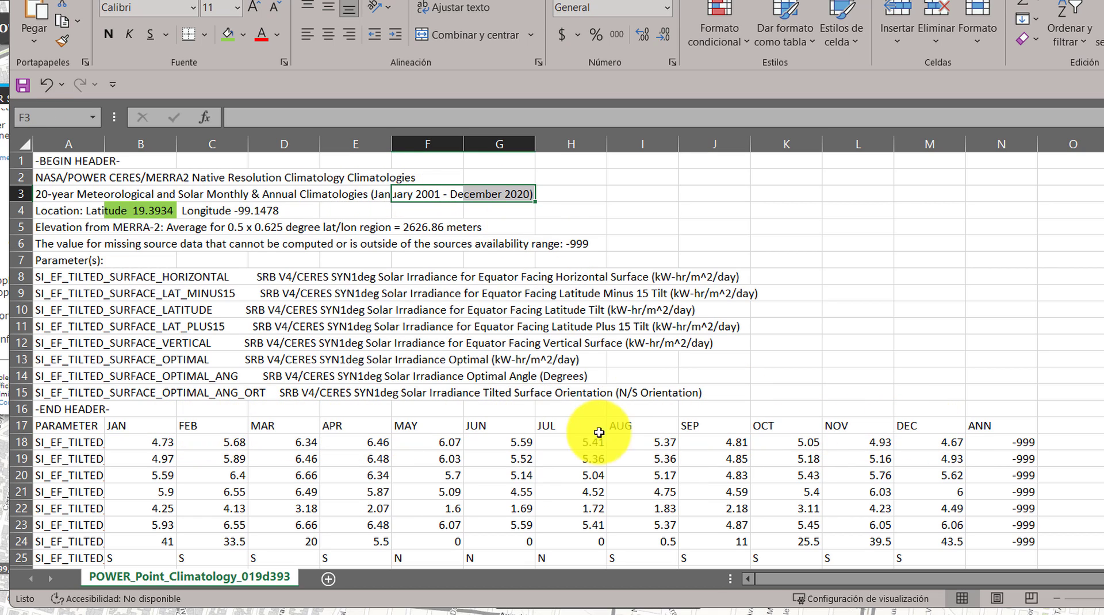
# Widen column A to fit the full parameter names, keeping the columns through ANN in view
pyautogui.click(153, 211)
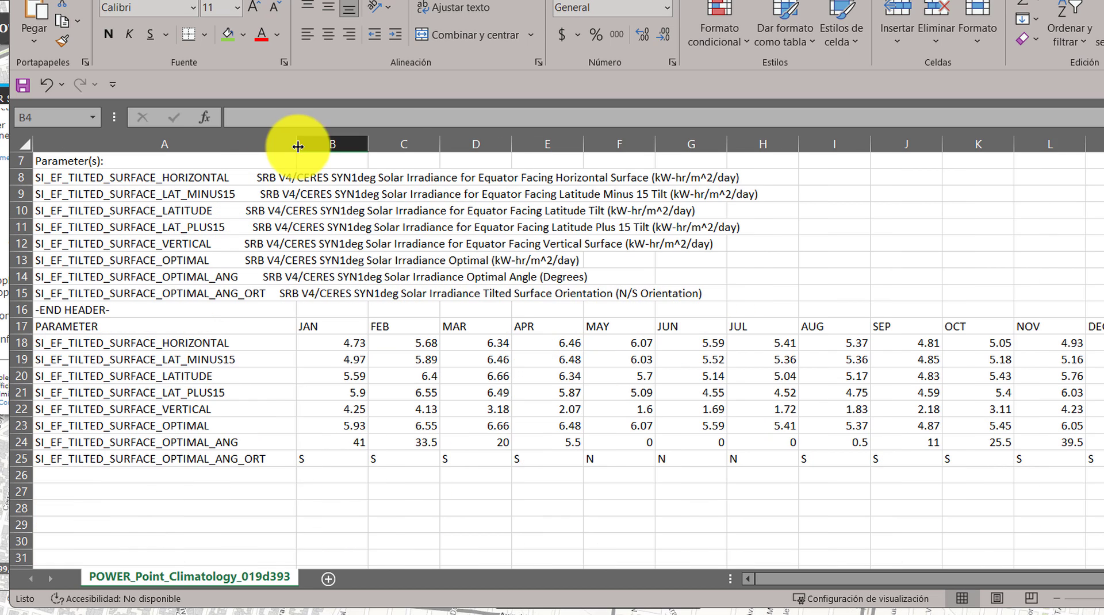
pyautogui.moveTo(298, 147); pyautogui.dragTo(284, 147)
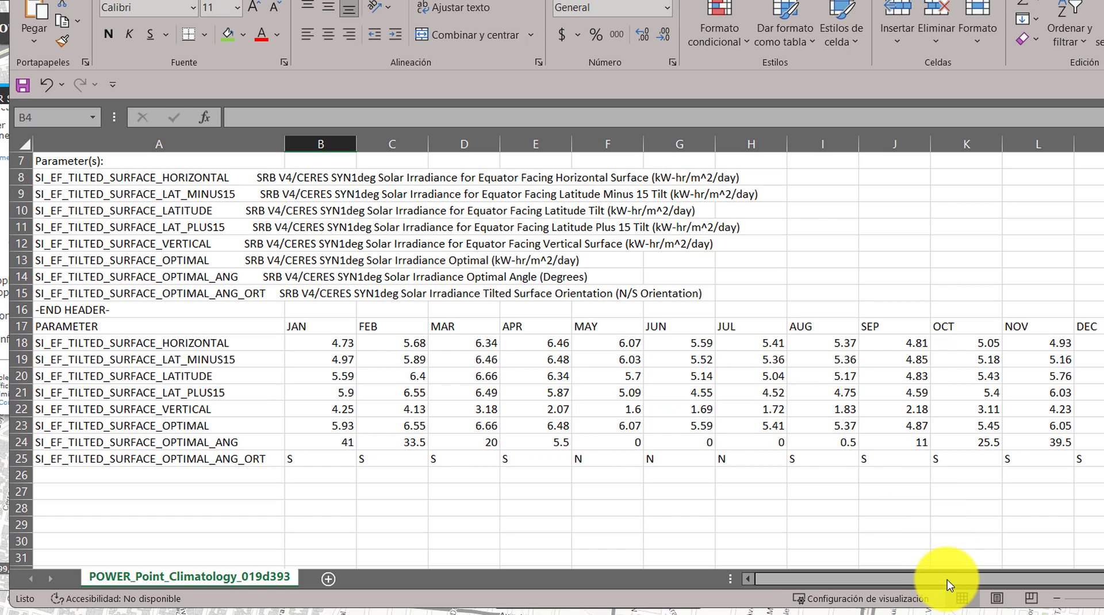
pyautogui.scroll(-1, 947, 578)
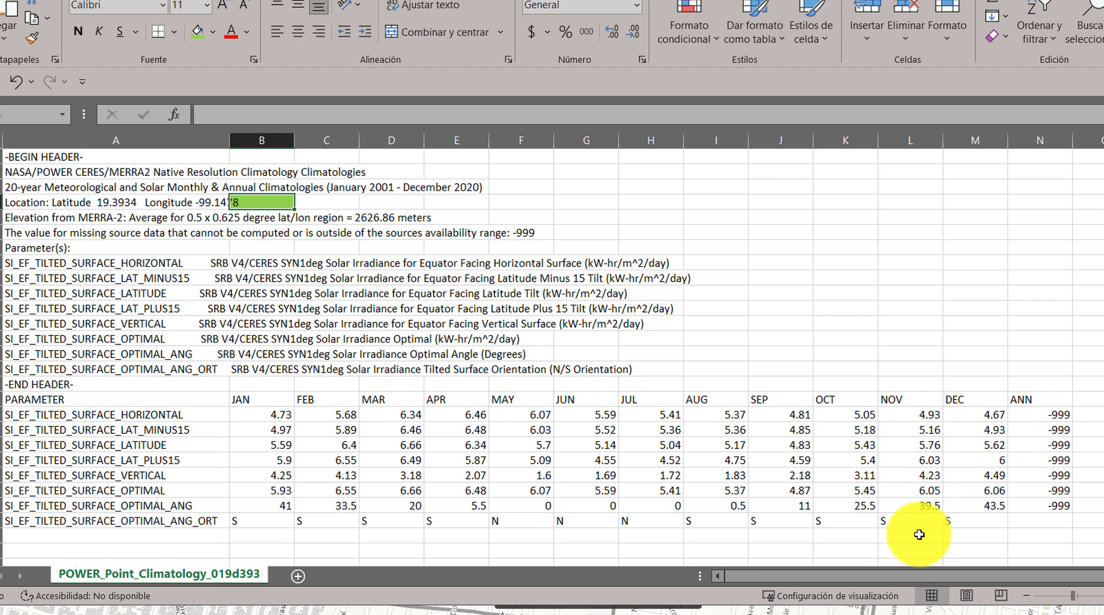
# Examine the ANN column's values and the monthly values in the horizontal-surface row
pyautogui.click(1018, 439)
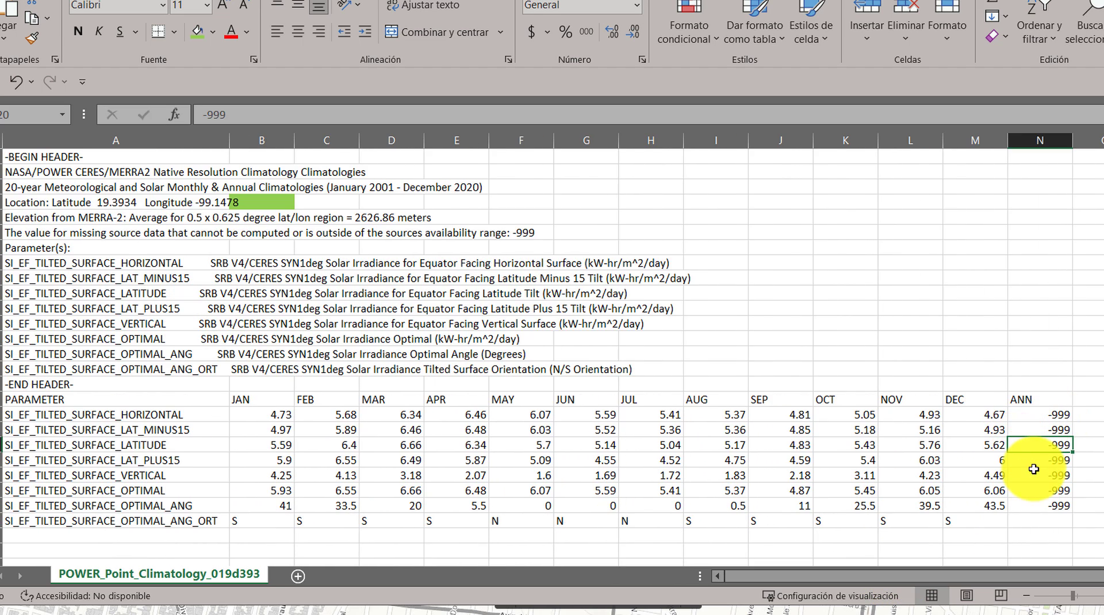
pyautogui.click(1056, 412)
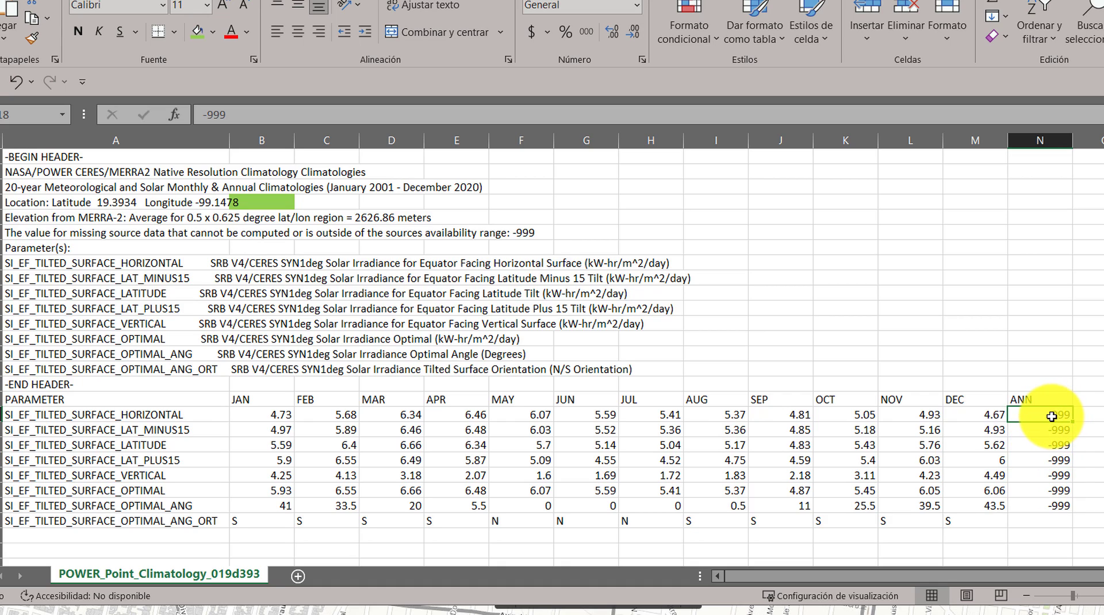
pyautogui.moveTo(1051, 520); pyautogui.dragTo(1041, 386)
pyautogui.click(1041, 384)
pyautogui.click(1043, 415)
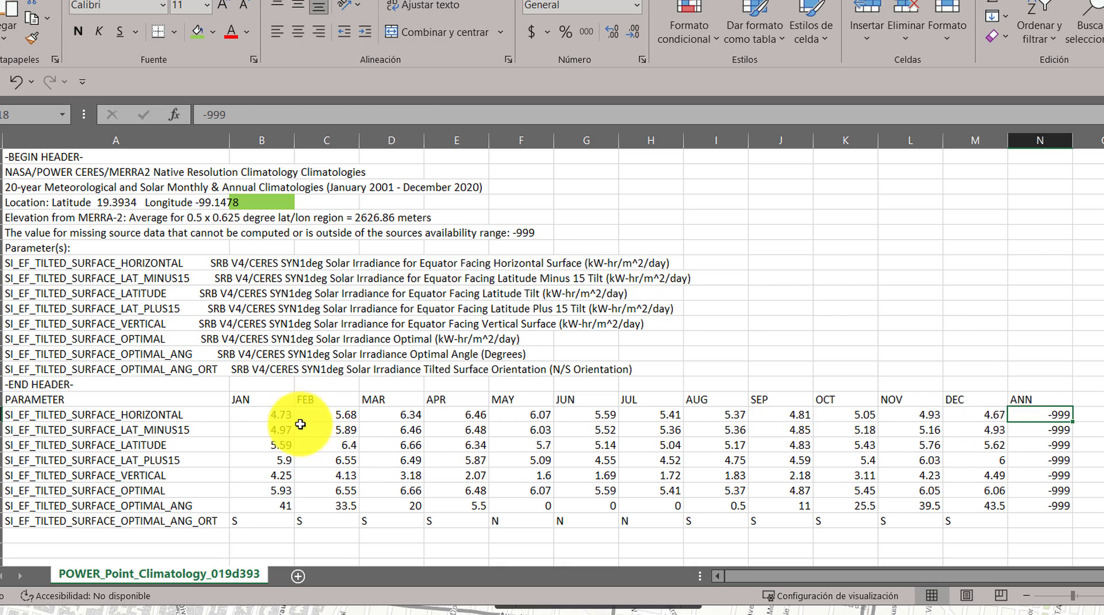
pyautogui.moveTo(291, 416); pyautogui.dragTo(956, 413)
# Enter =PROMEDIO(B18:M18) in N18 to average the horizontal surface's monthly irradiance
pyautogui.click(1038, 415)
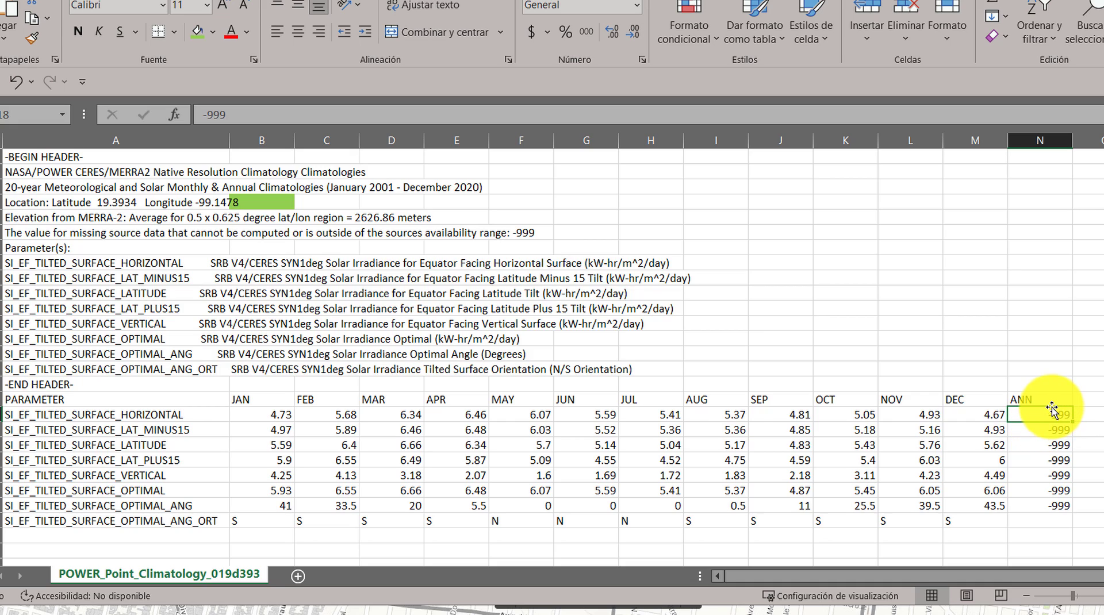
pyautogui.write('=')
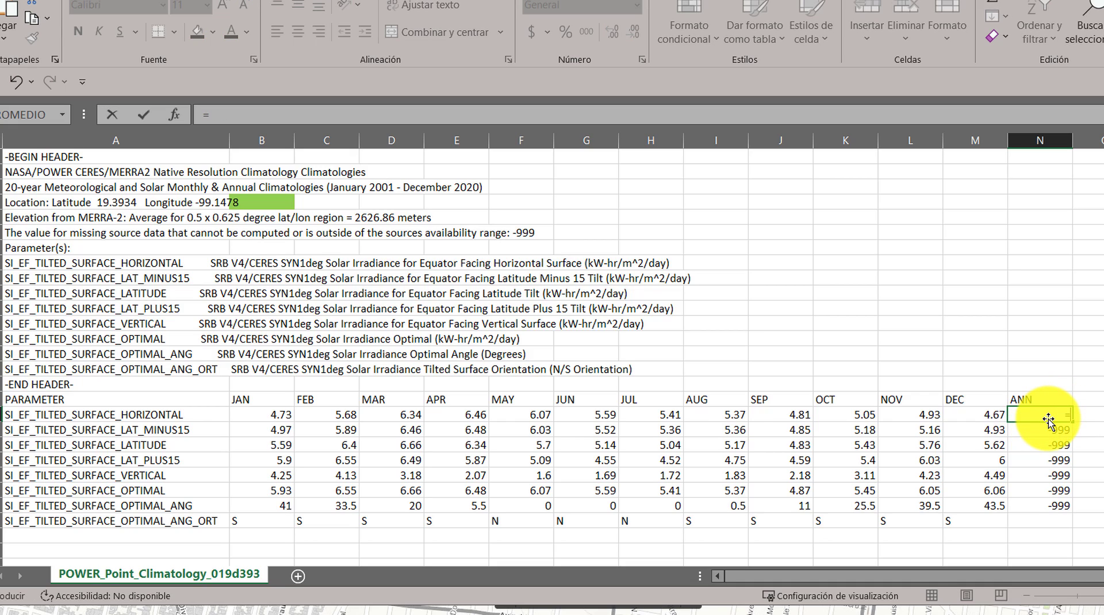
pyautogui.click(32, 115)
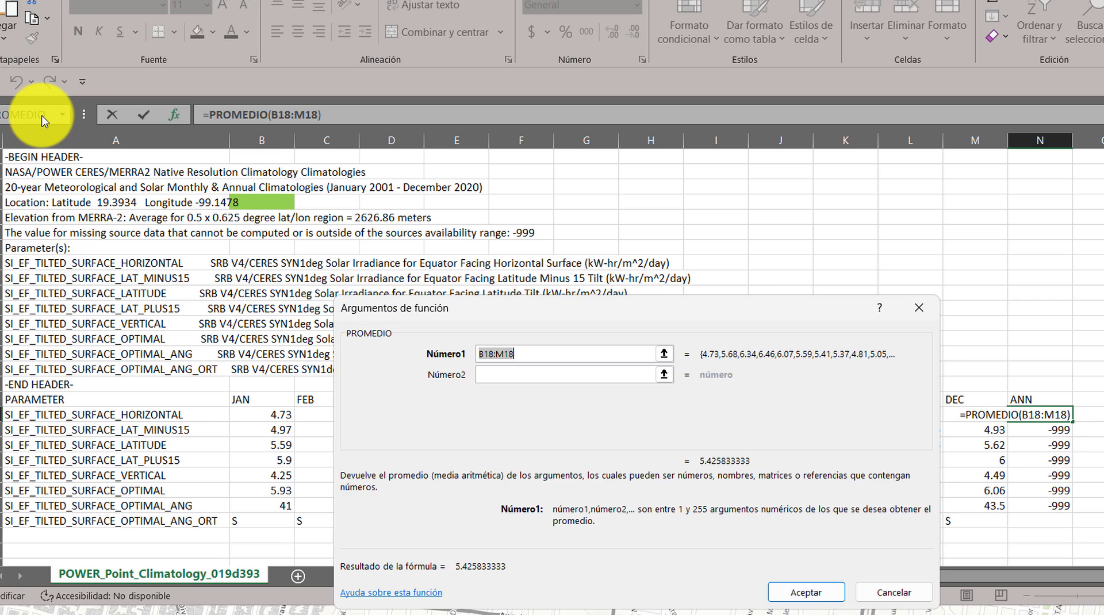
pyautogui.moveTo(261, 415); pyautogui.dragTo(949, 414)
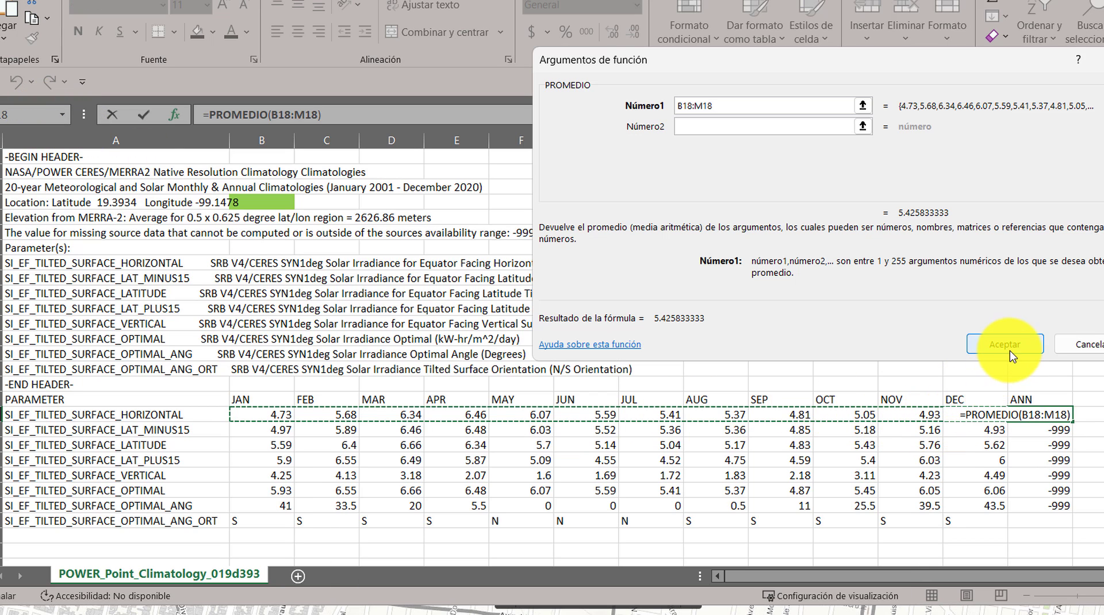
pyautogui.click(1000, 346)
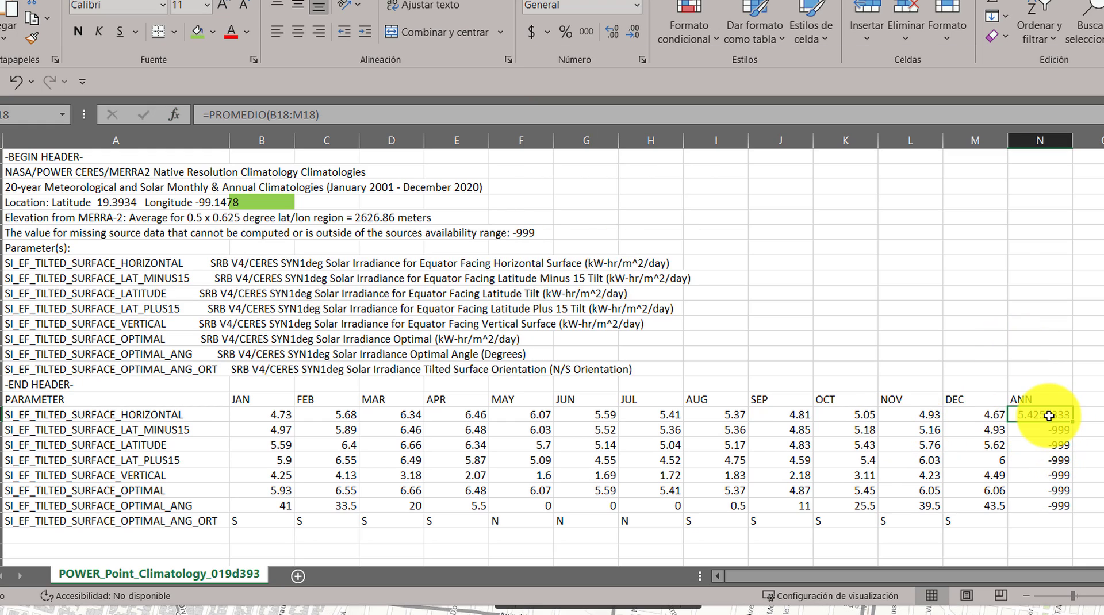
# Fill the average formula in N18 down the ANN column through N24
pyautogui.click(199, 417)
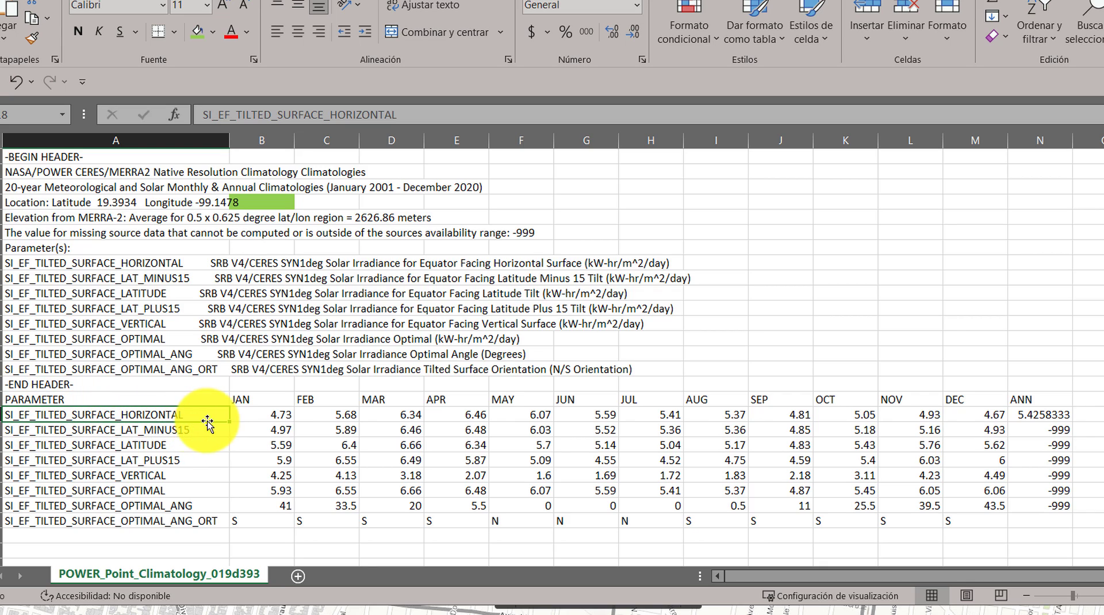
pyautogui.click(122, 204)
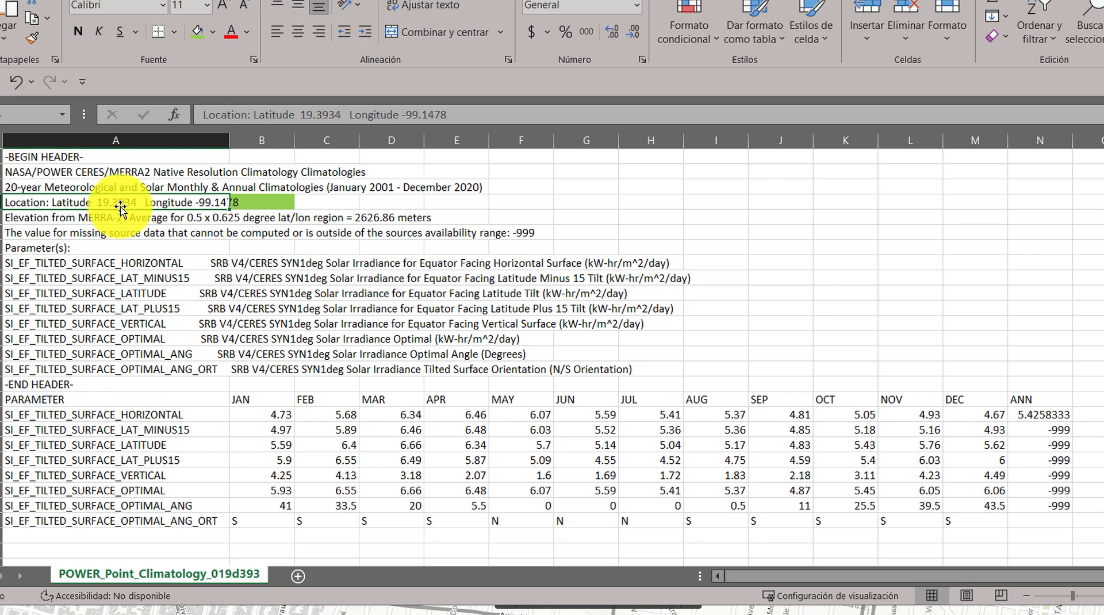
pyautogui.click(1068, 419)
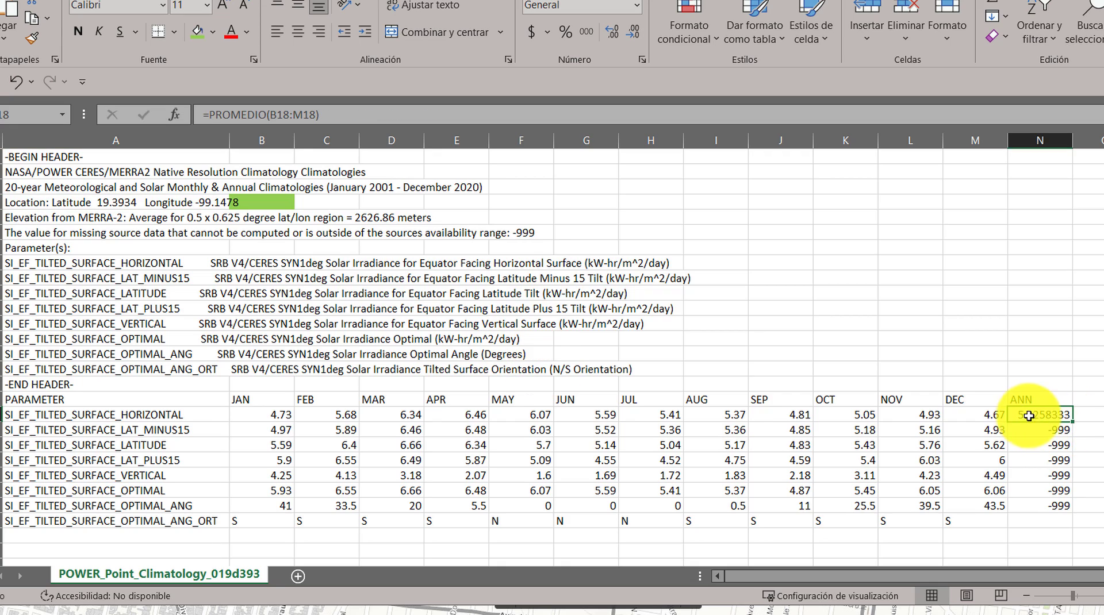
pyautogui.moveTo(1073, 425); pyautogui.dragTo(1075, 506)
pyautogui.click(1087, 429)
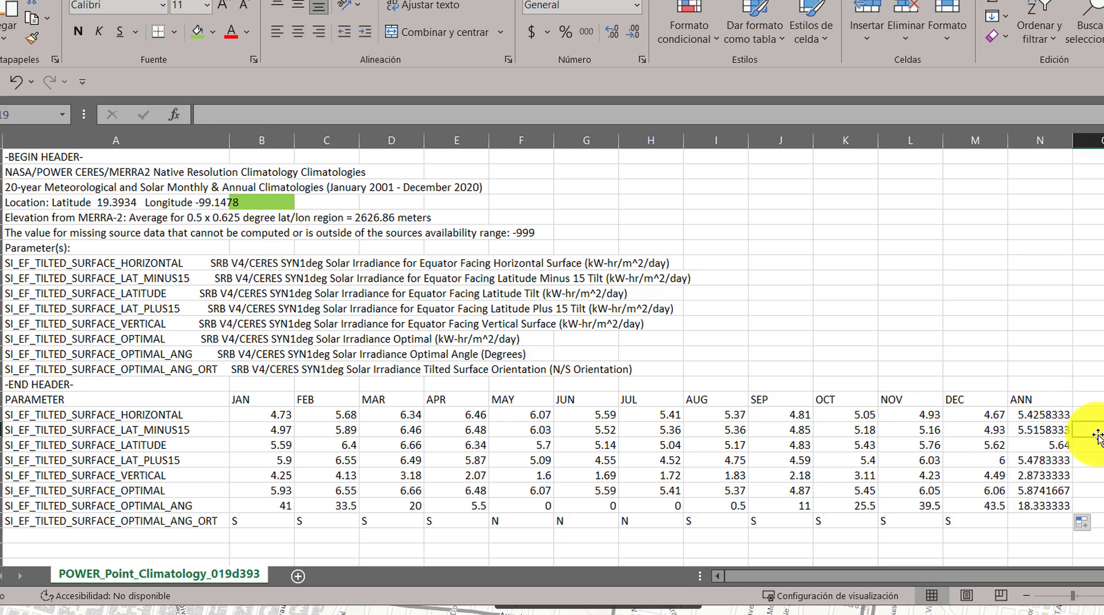
# Apply the green-yellow-red color scale conditional formatting to the annual irradiance averages in N18:N23
pyautogui.moveTo(1052, 416); pyautogui.dragTo(1046, 487)
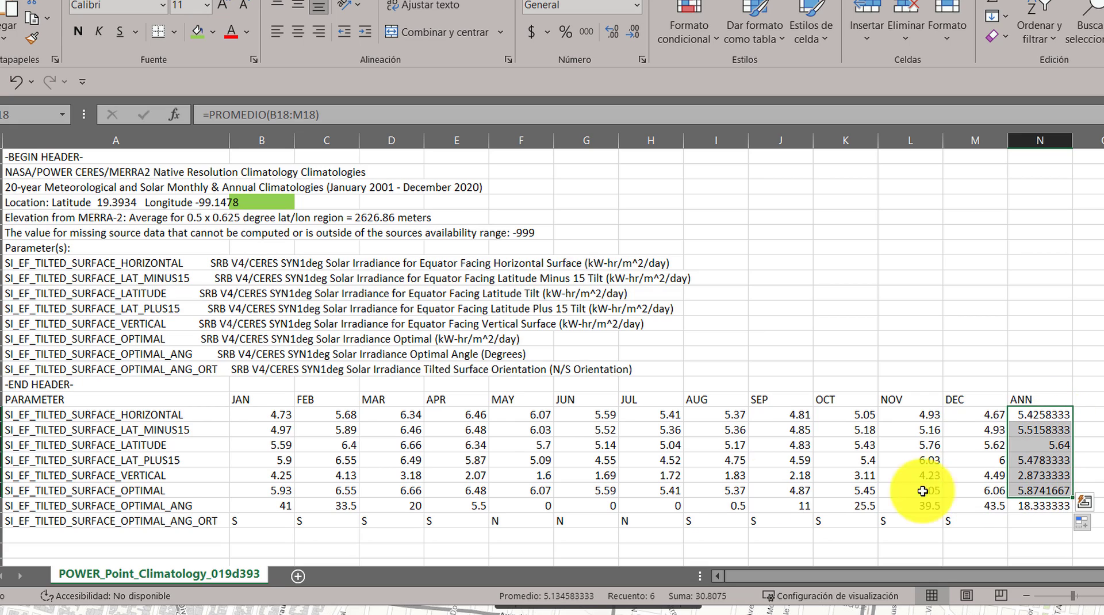
pyautogui.click(696, 35)
pyautogui.moveTo(775, 203)
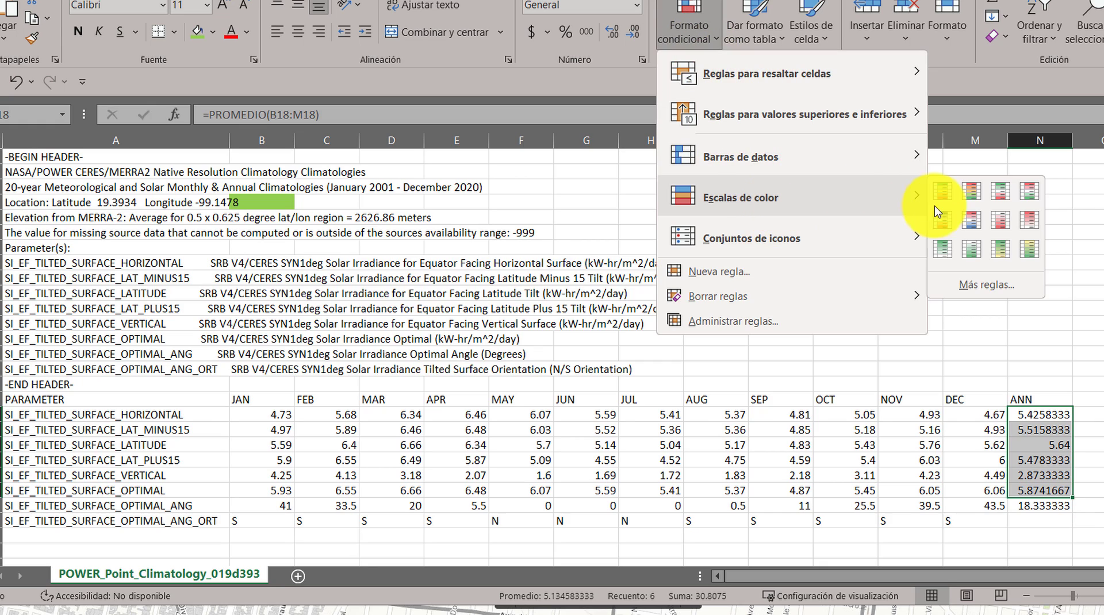
pyautogui.click(942, 204)
pyautogui.click(1087, 369)
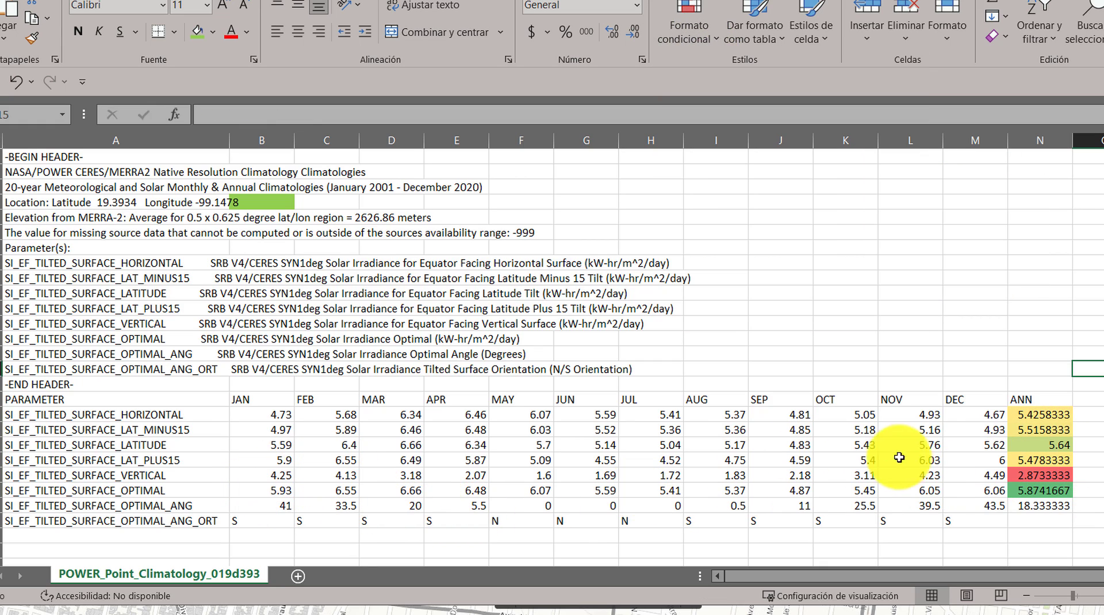
# Compare the annual averages of the latitude-tilt, vertical and optimal surface rows in the ANN column
pyautogui.click(1033, 446)
pyautogui.hotkey('shift', 'space')
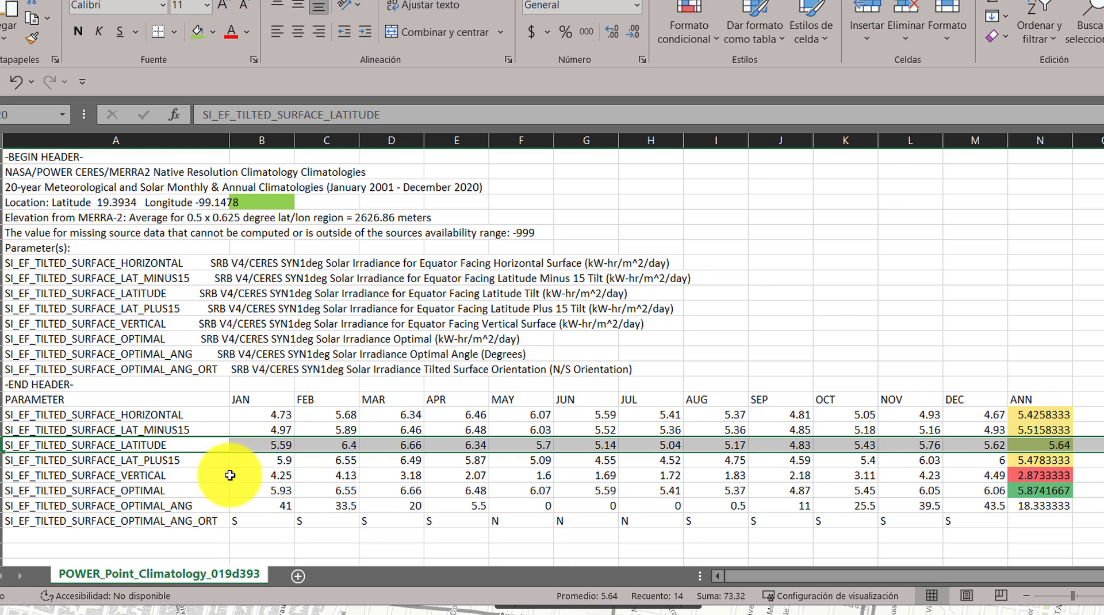
pyautogui.click(1060, 477)
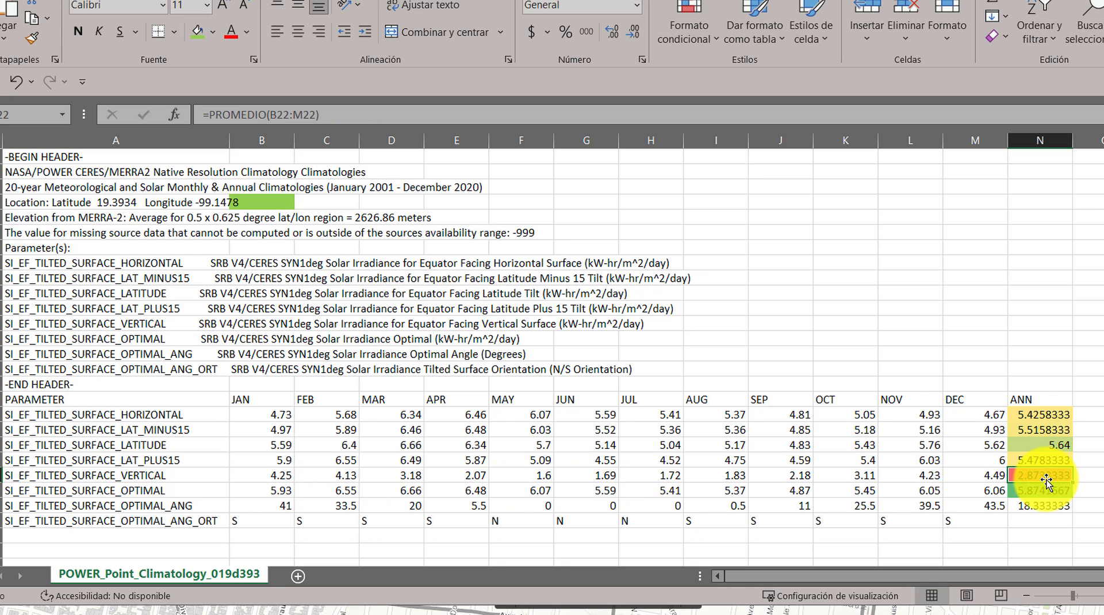
pyautogui.moveTo(1058, 477); pyautogui.dragTo(1086, 476)
pyautogui.moveTo(1039, 476); pyautogui.dragTo(1040, 477)
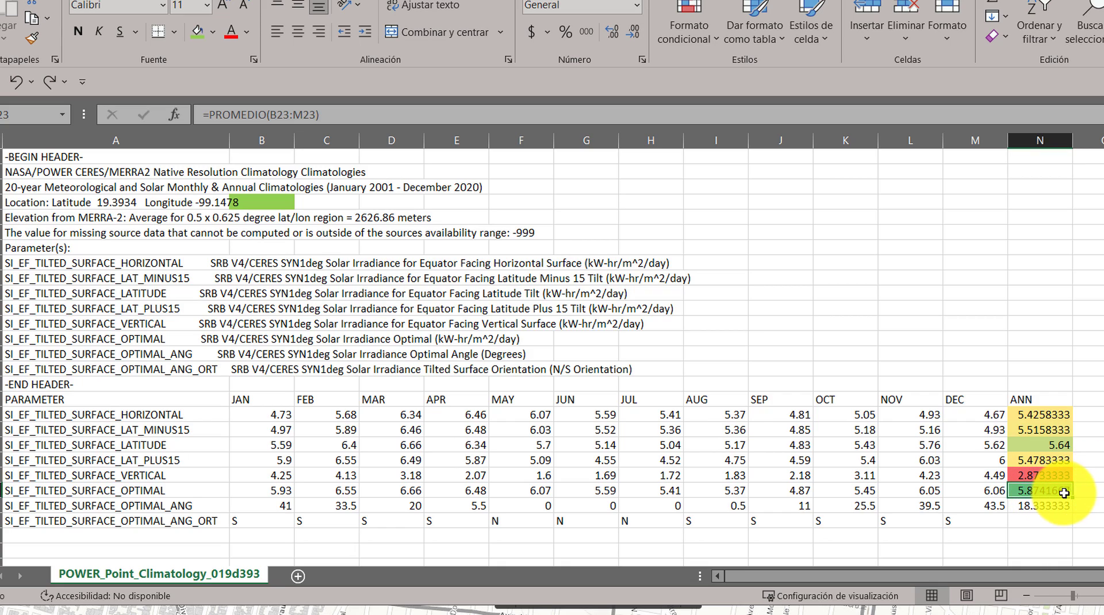
pyautogui.moveTo(34, 445); pyautogui.dragTo(1060, 444)
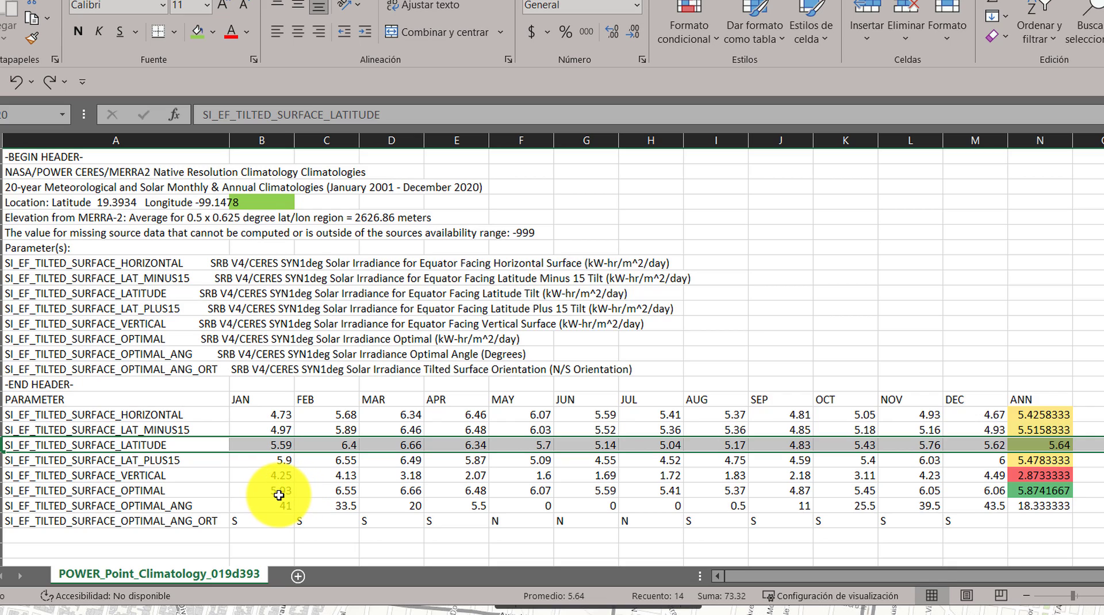
# Examine the optimal irradiance together with its optimal angle month by month, comparing January with December
pyautogui.moveTo(283, 491); pyautogui.dragTo(284, 506)
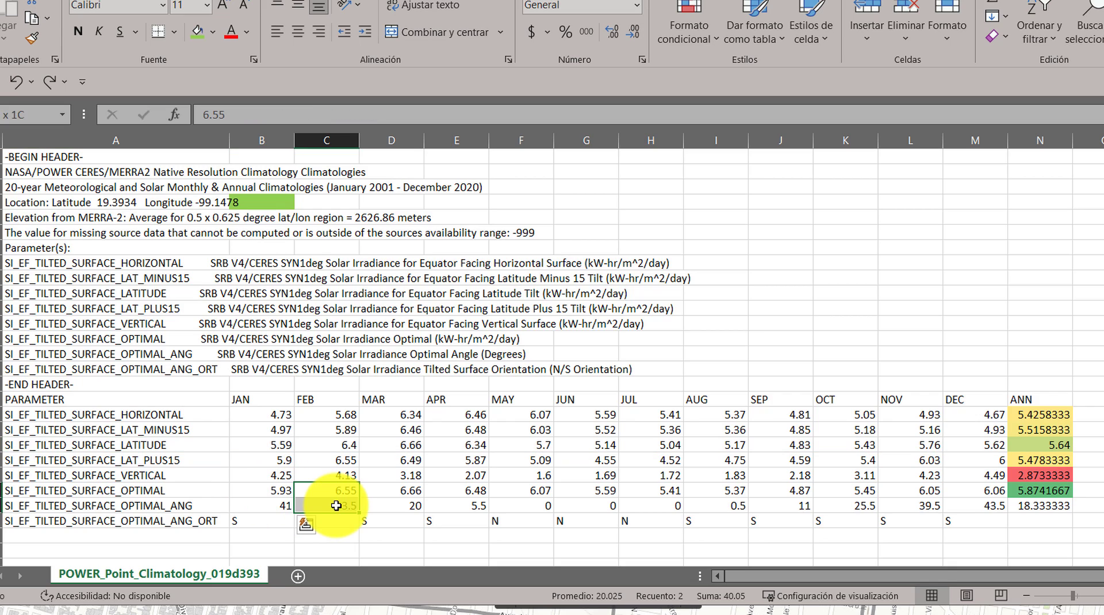
pyautogui.moveTo(391, 490); pyautogui.dragTo(457, 505)
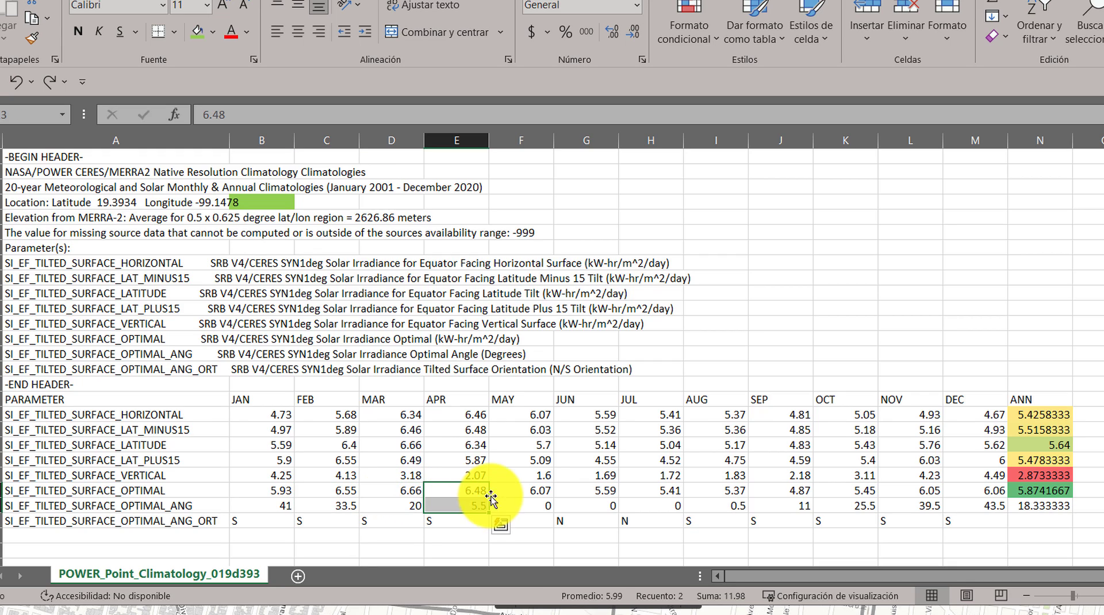
pyautogui.moveTo(520, 491); pyautogui.dragTo(617, 505)
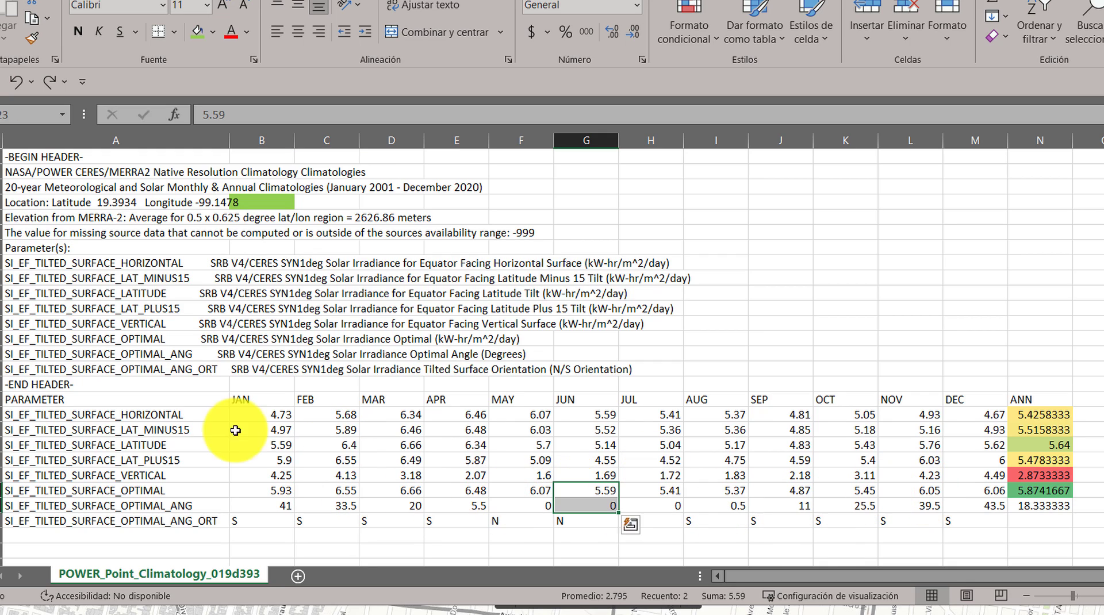
pyautogui.click(261, 402)
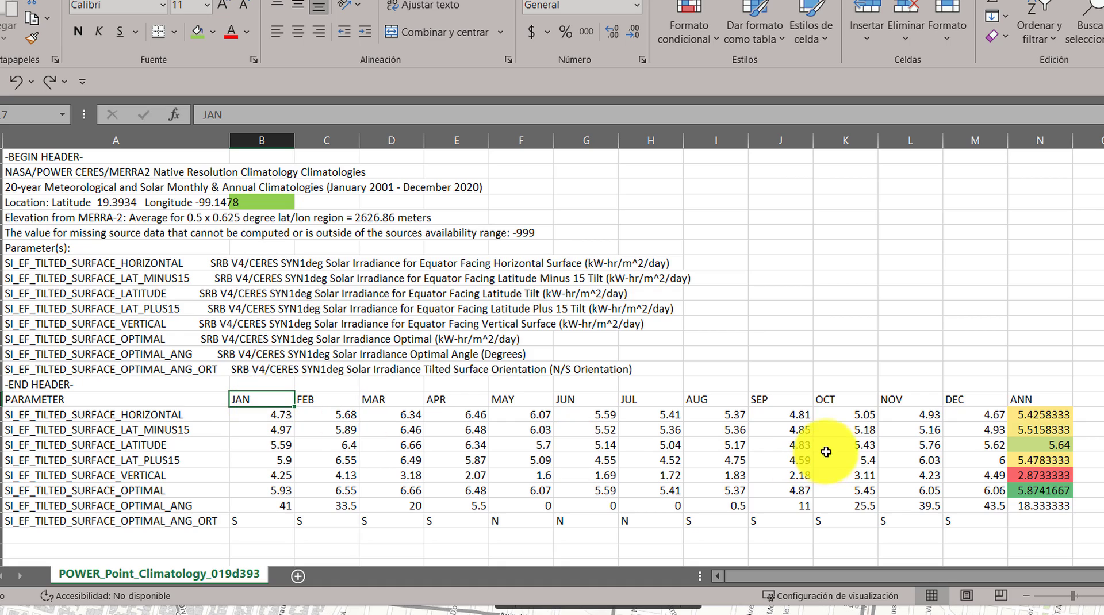
pyautogui.click(973, 400)
pyautogui.click(257, 401)
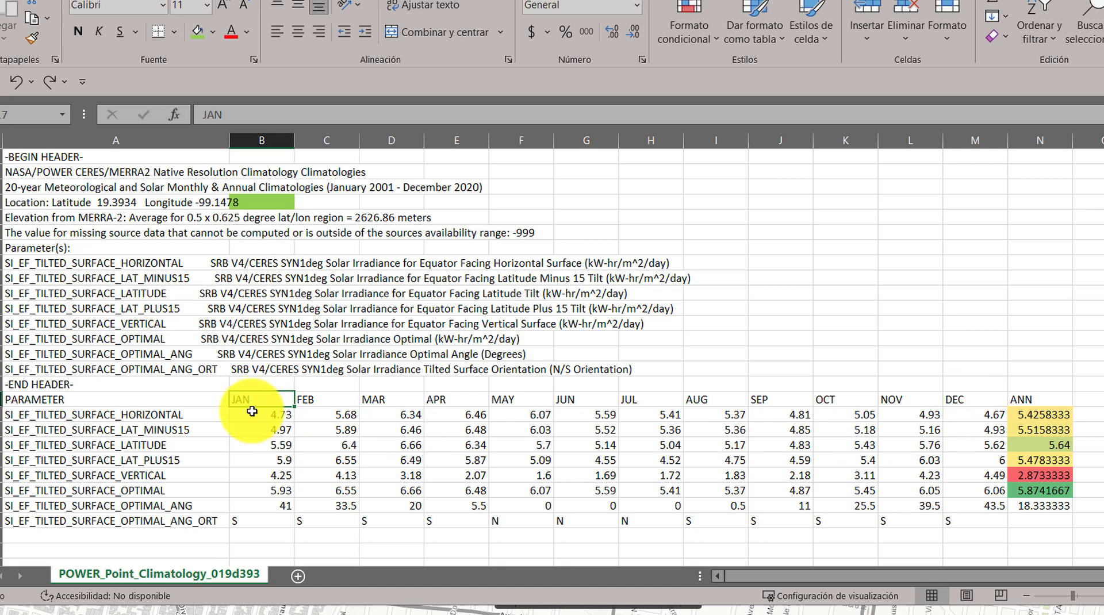
pyautogui.click(972, 506)
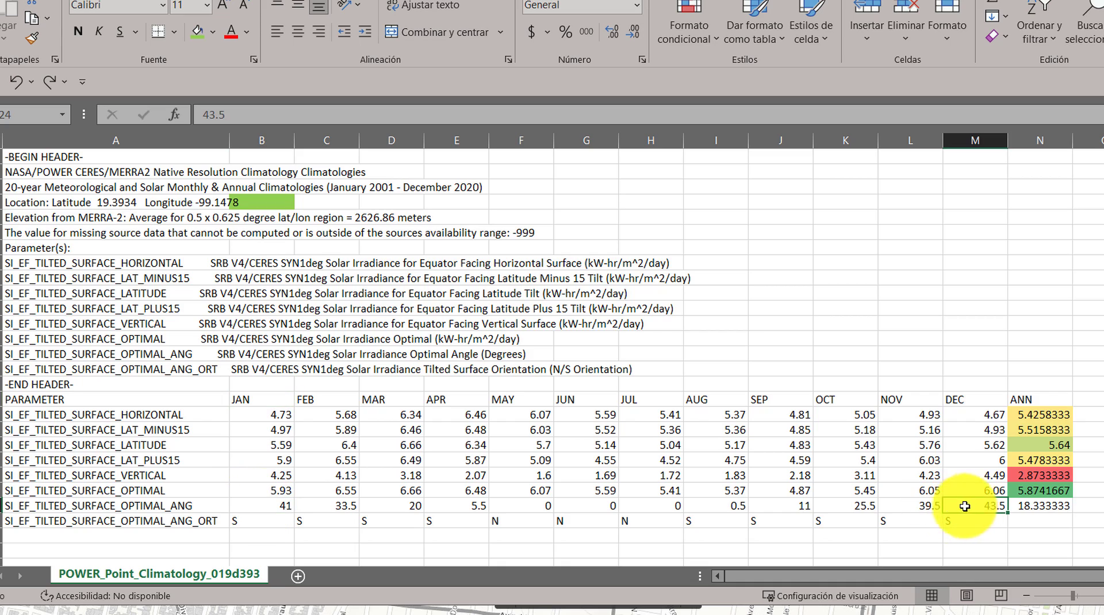
pyautogui.click(262, 504)
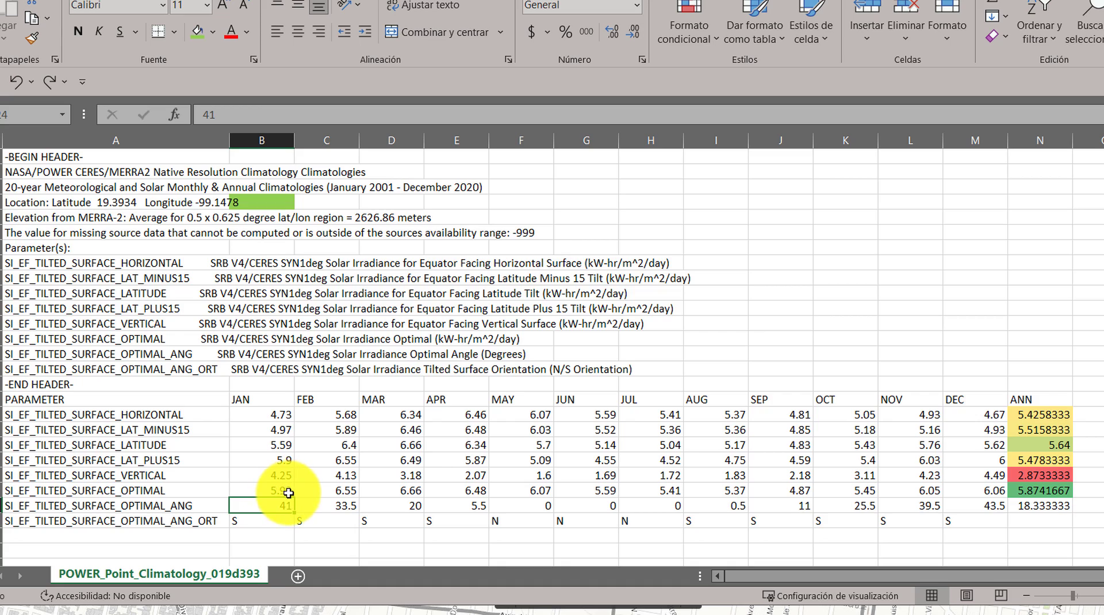
pyautogui.moveTo(280, 478); pyautogui.dragTo(279, 504)
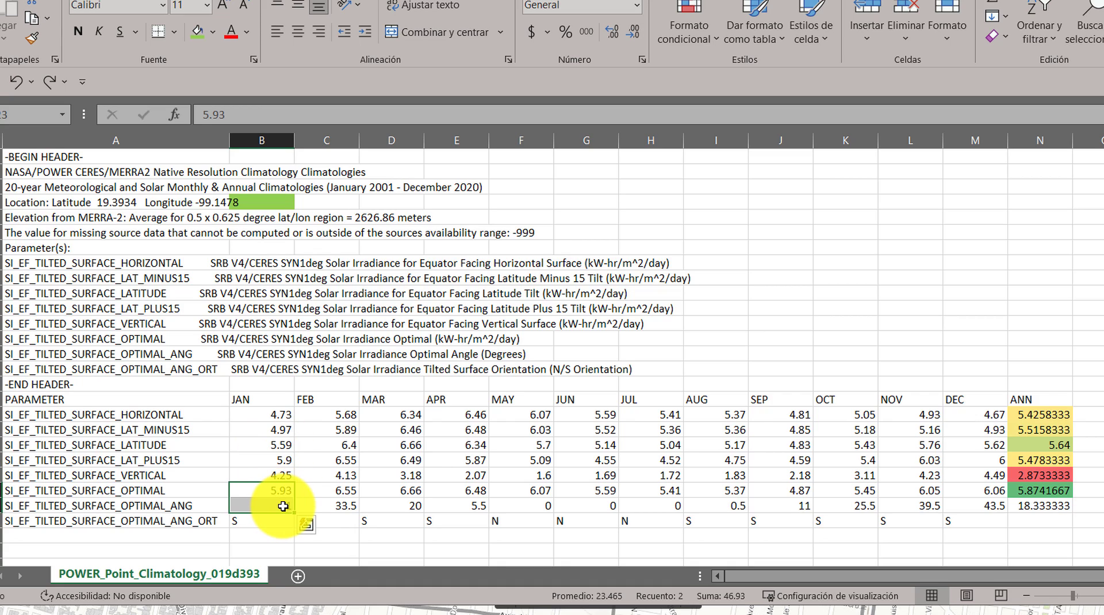
# Compare the optimal angle and optimal irradiance for June and July with the other surfaces' values in those months
pyautogui.moveTo(575, 401); pyautogui.dragTo(634, 403)
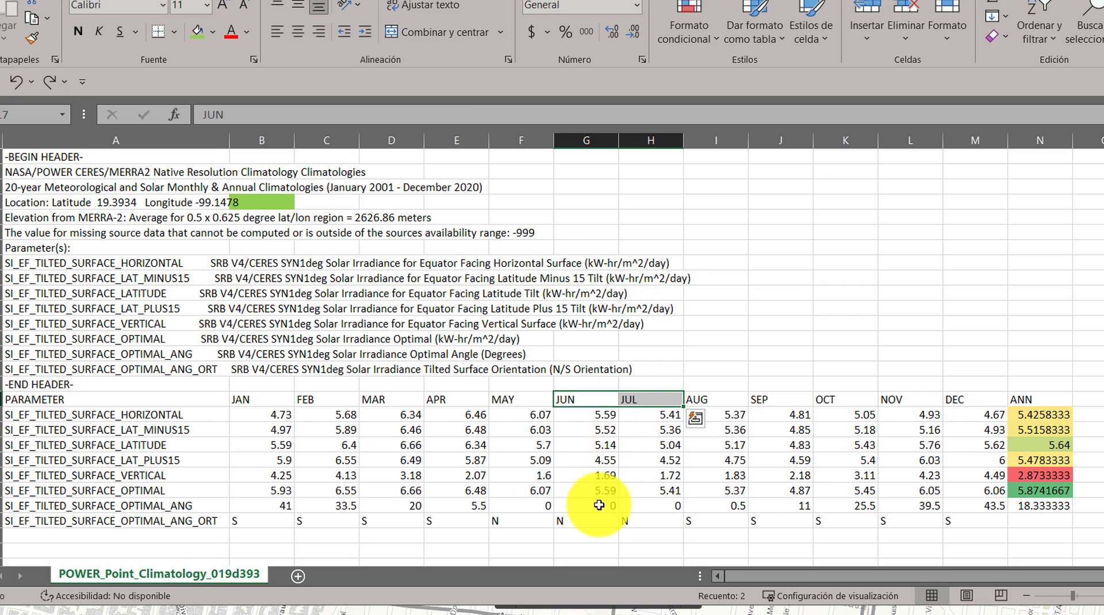
pyautogui.moveTo(598, 506); pyautogui.dragTo(654, 502)
pyautogui.click(103, 203)
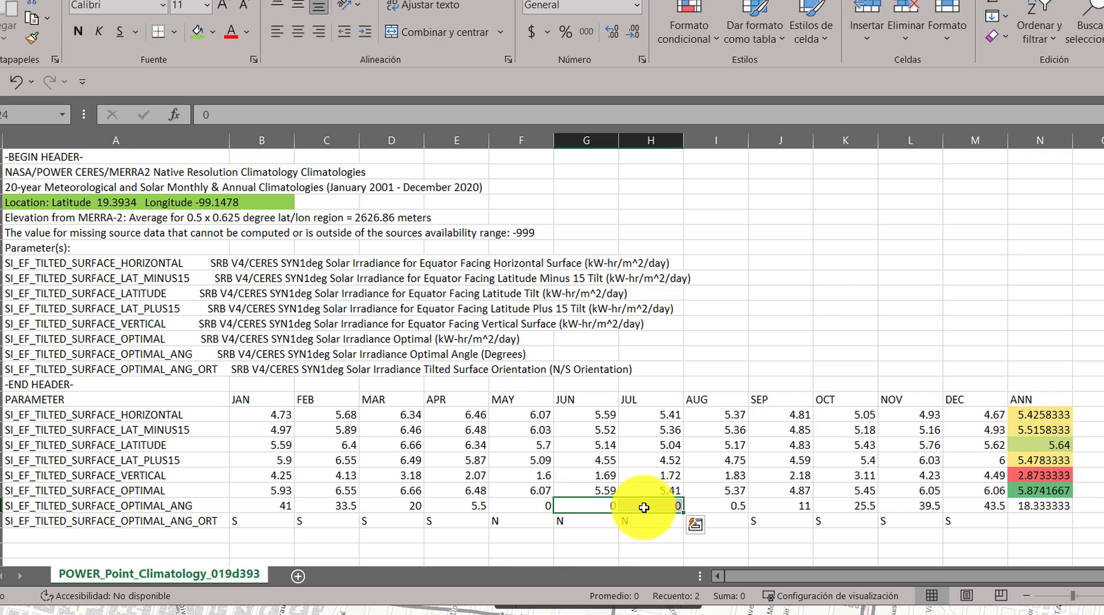
pyautogui.moveTo(595, 491); pyautogui.dragTo(628, 493)
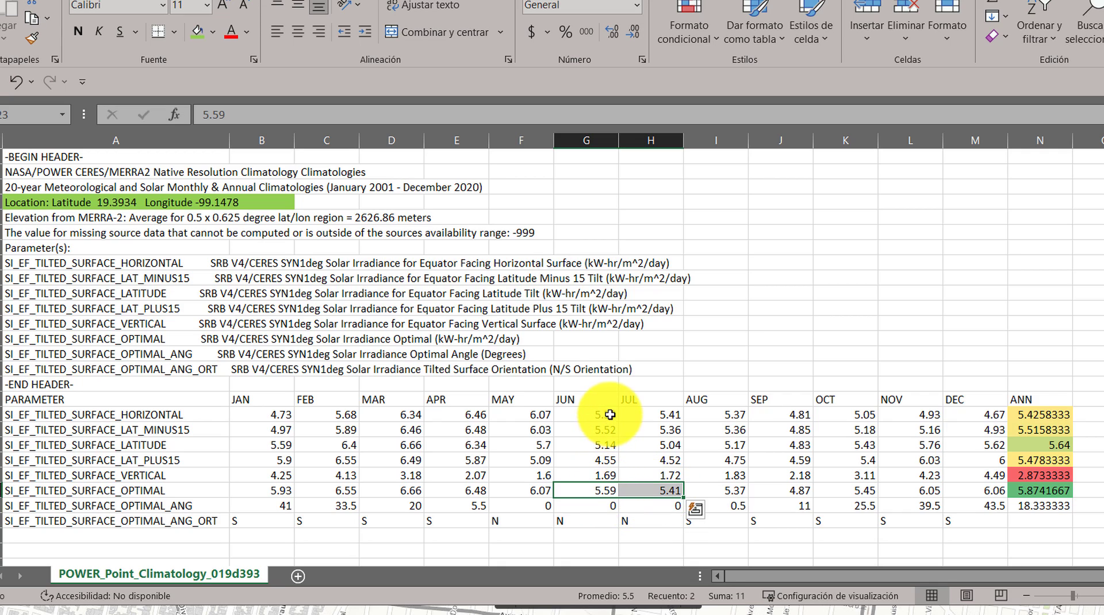
pyautogui.moveTo(611, 414); pyautogui.dragTo(638, 479)
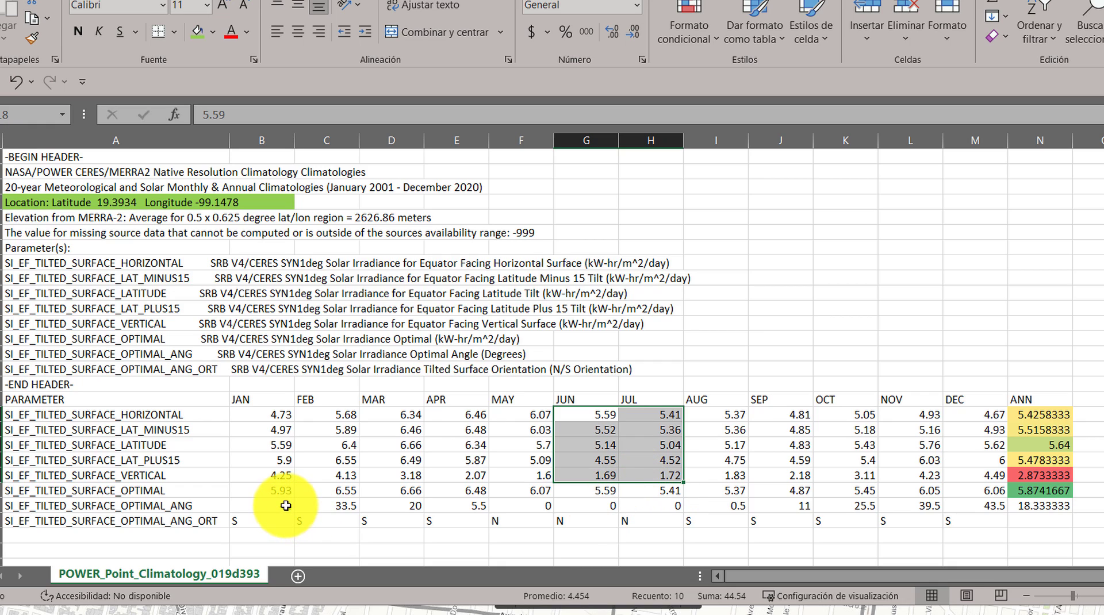
# Compare the optimal row's monthly irradiance and annual average with the SI_EF_TILTED_SURFACE_LATITUDE row
pyautogui.moveTo(286, 490); pyautogui.dragTo(956, 488)
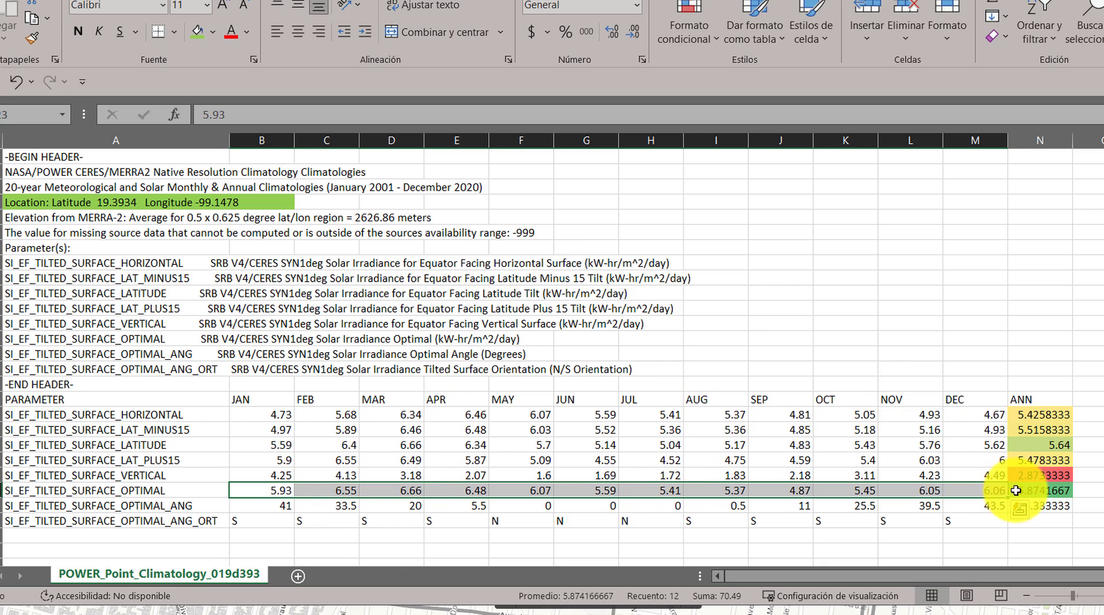
pyautogui.click(1051, 490)
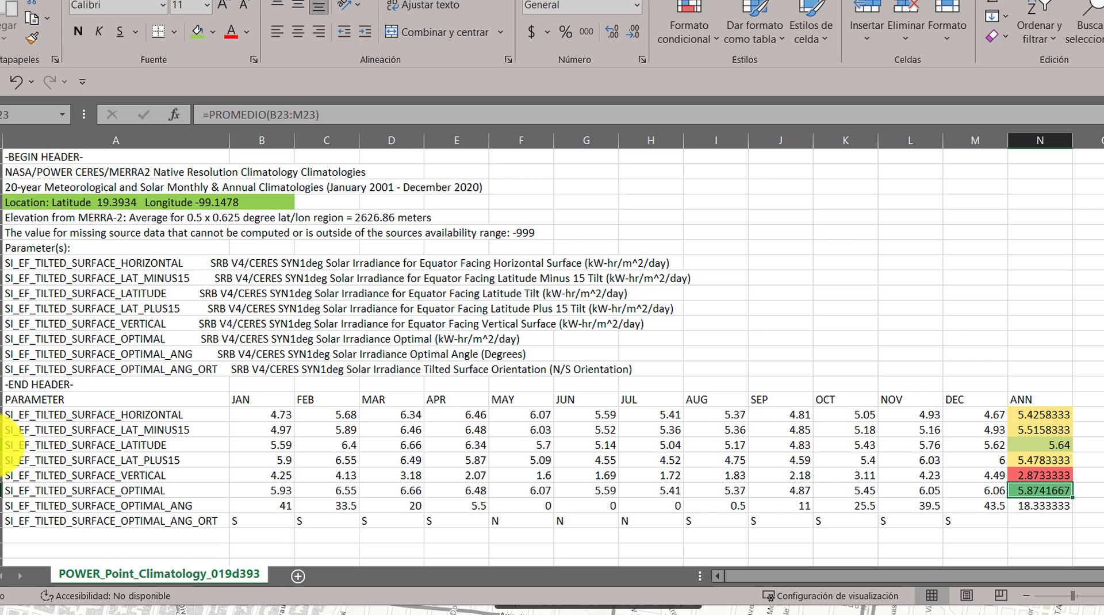
pyautogui.click(1, 445)
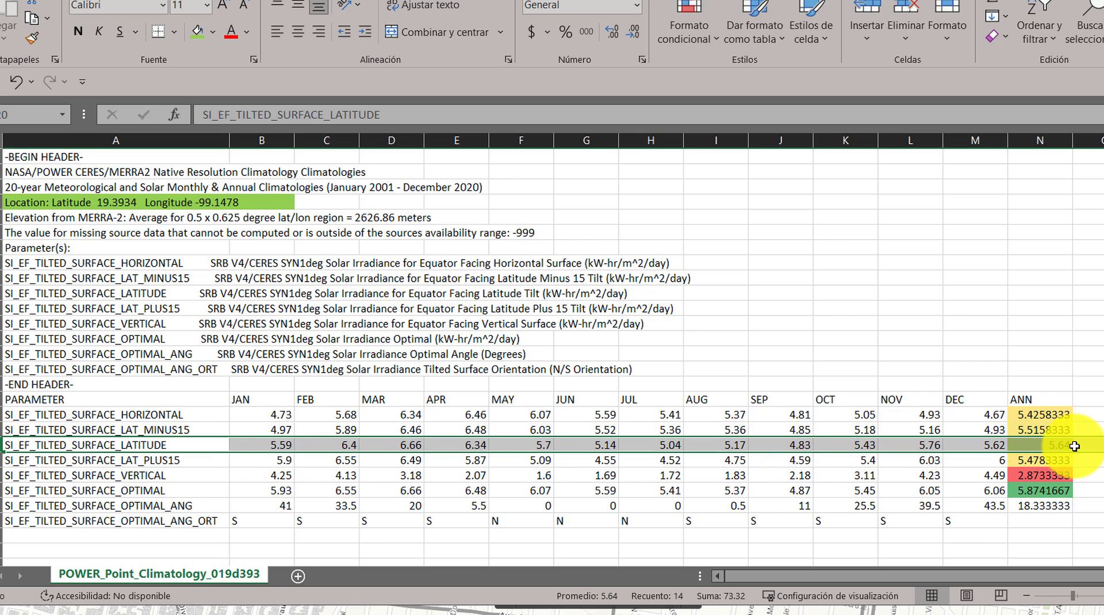
pyautogui.click(2, 490)
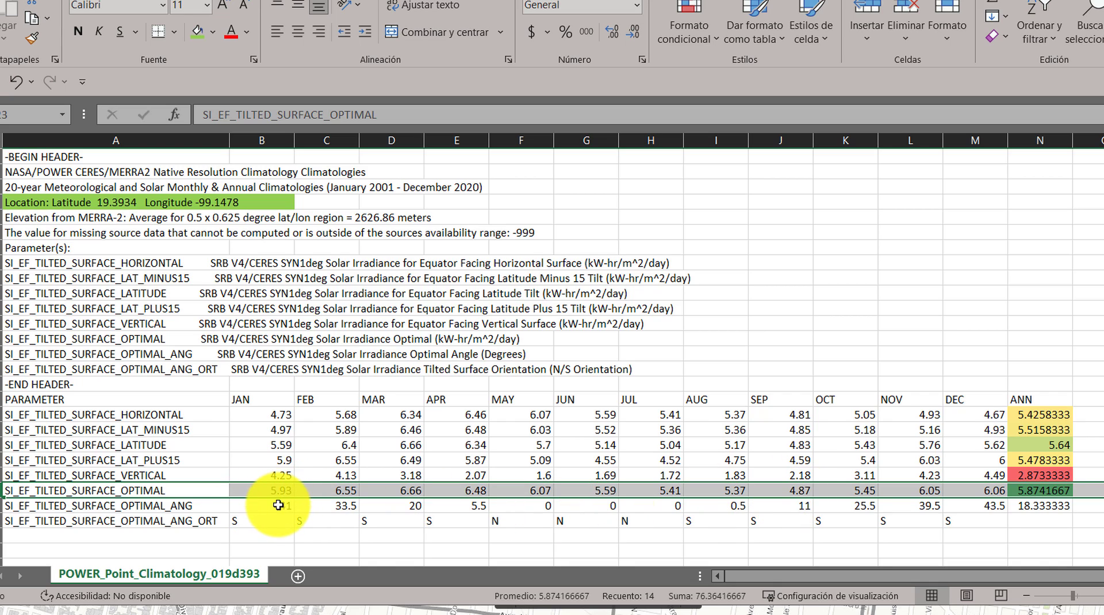
# Go through the monthly optimal angles in row 24 and check the optimal row's annual average in N23
pyautogui.click(278, 505)
pyautogui.click(330, 507)
pyautogui.click(403, 507)
pyautogui.click(472, 506)
pyautogui.click(535, 507)
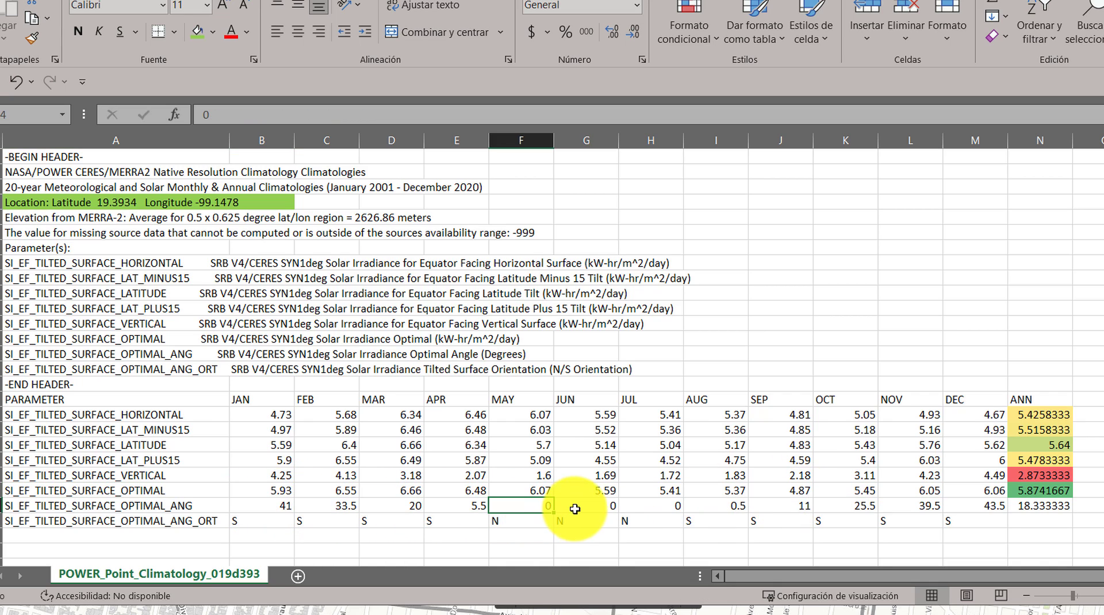
pyautogui.click(584, 506)
pyautogui.click(650, 506)
pyautogui.click(713, 506)
pyautogui.click(779, 506)
pyautogui.click(977, 506)
pyautogui.click(1041, 490)
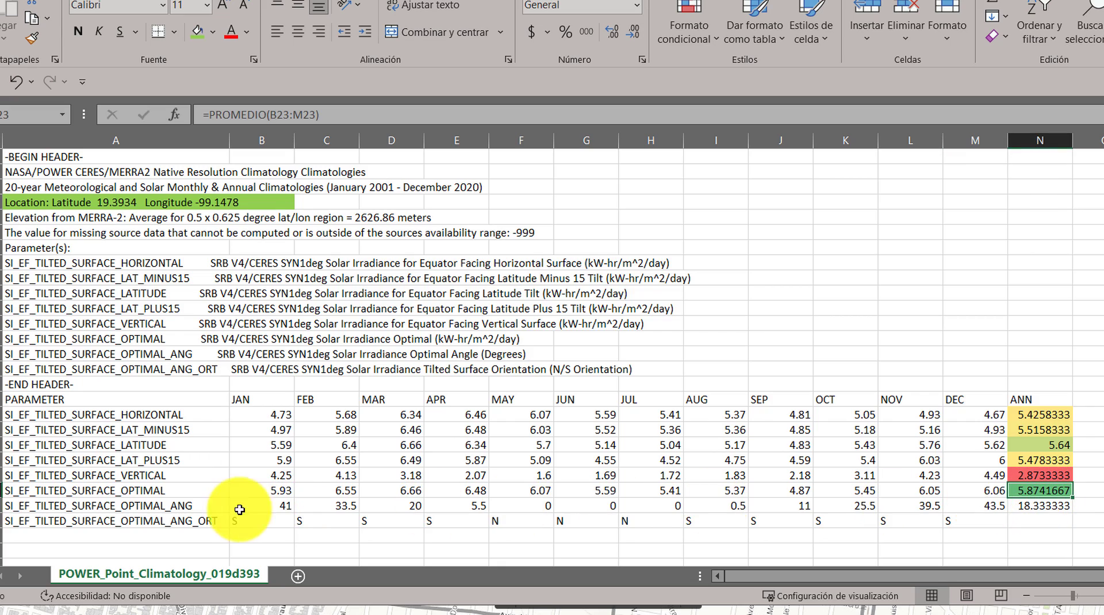
# Examine the SI_EF_TILTED_SURFACE_OPTIMAL_ANG row and its annual average angle in N24 against the latitude-tilt average
pyautogui.click(166, 493)
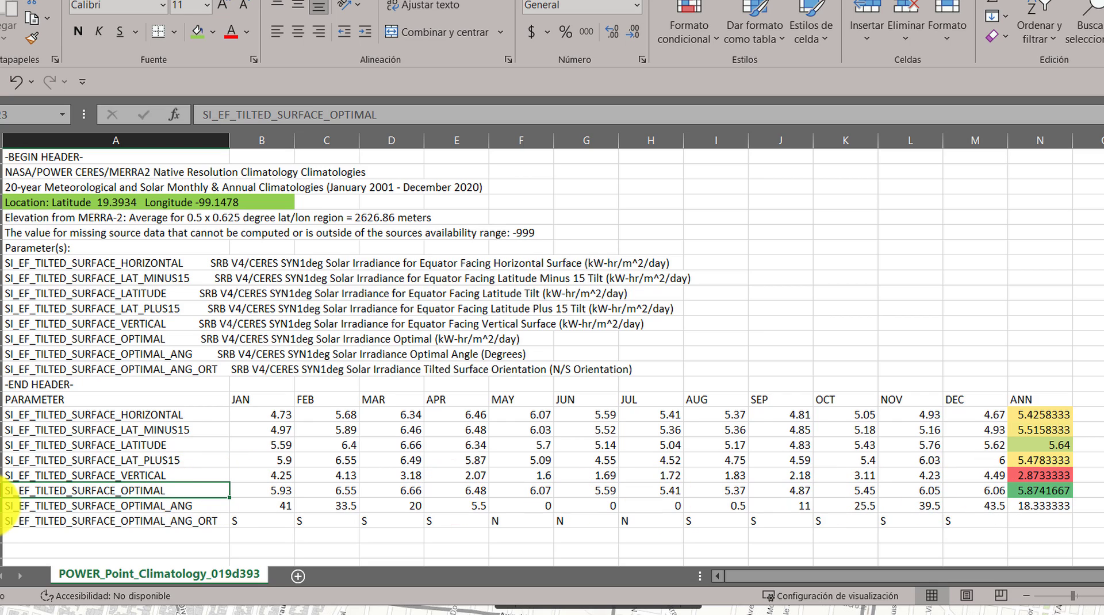
pyautogui.click(2, 506)
pyautogui.click(278, 506)
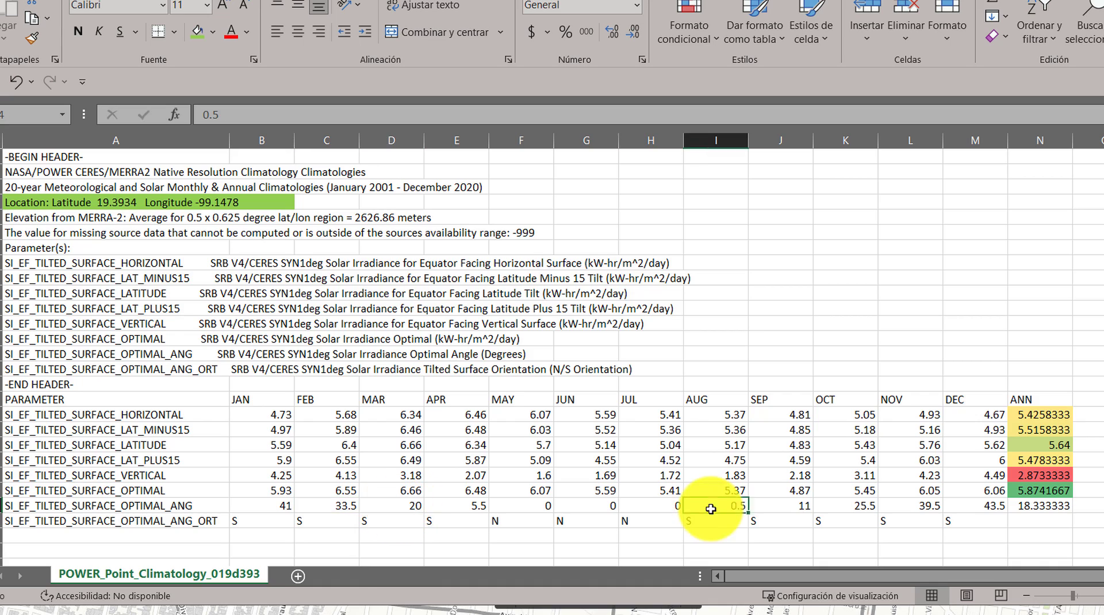
pyautogui.click(790, 506)
pyautogui.click(836, 506)
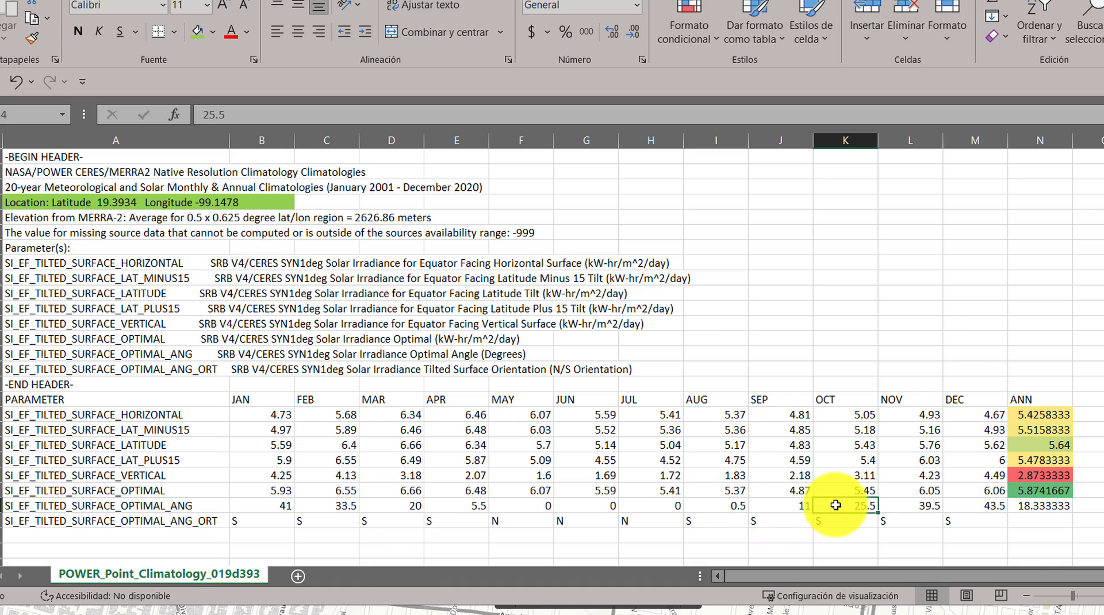
pyautogui.click(111, 202)
pyautogui.click(1040, 507)
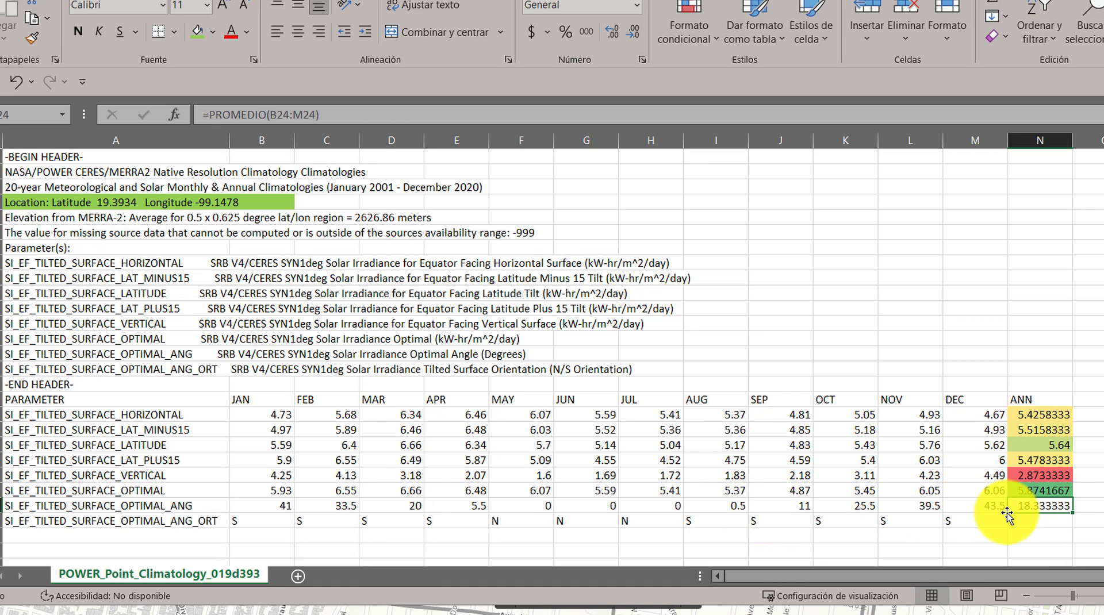
pyautogui.moveTo(1003, 504); pyautogui.dragTo(1035, 505)
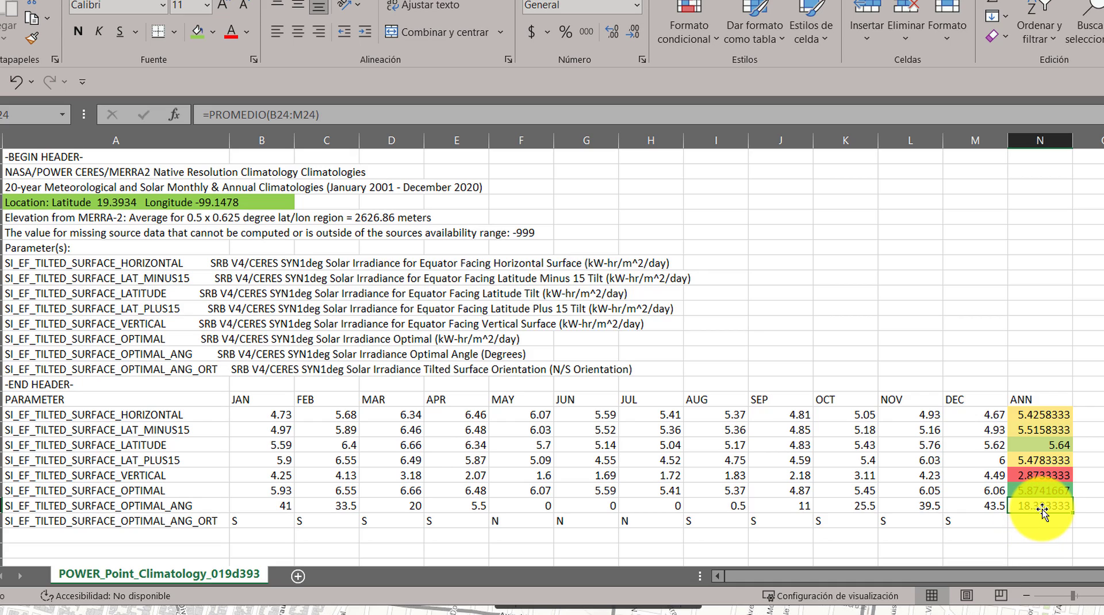
pyautogui.click(1044, 447)
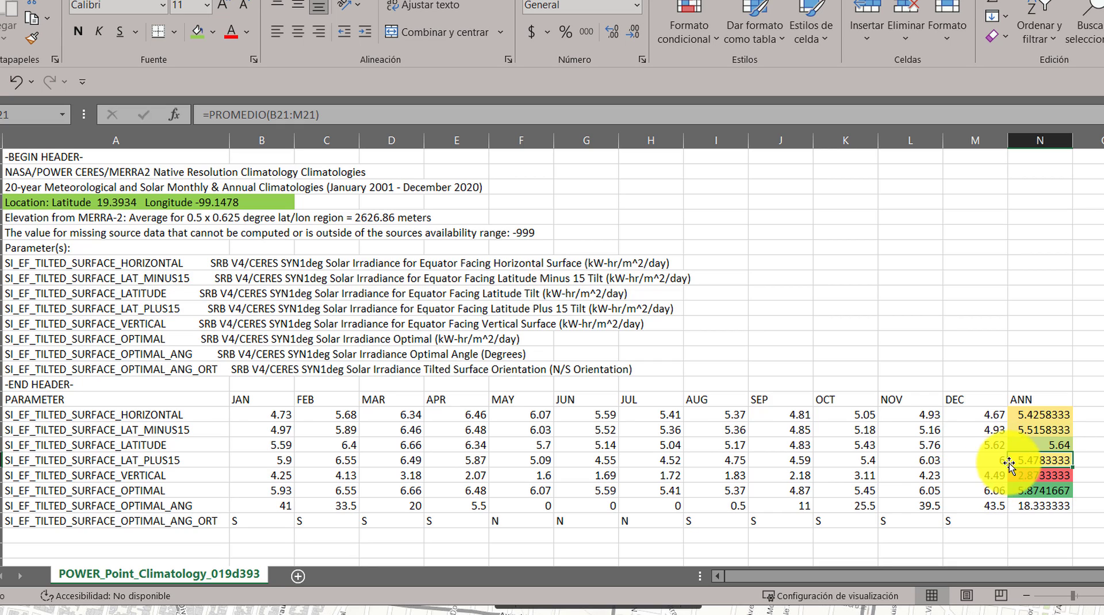
# Review the table's monthly and annual values from JAN to ANN across all the tilt rows
pyautogui.moveTo(253, 400); pyautogui.dragTo(1022, 525)
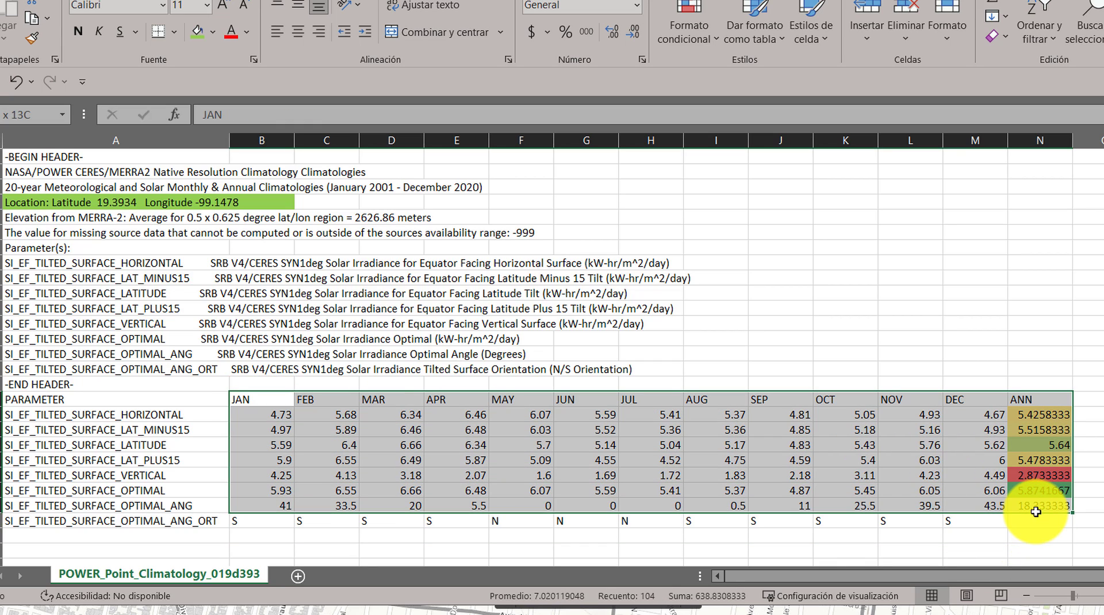
pyautogui.click(1058, 520)
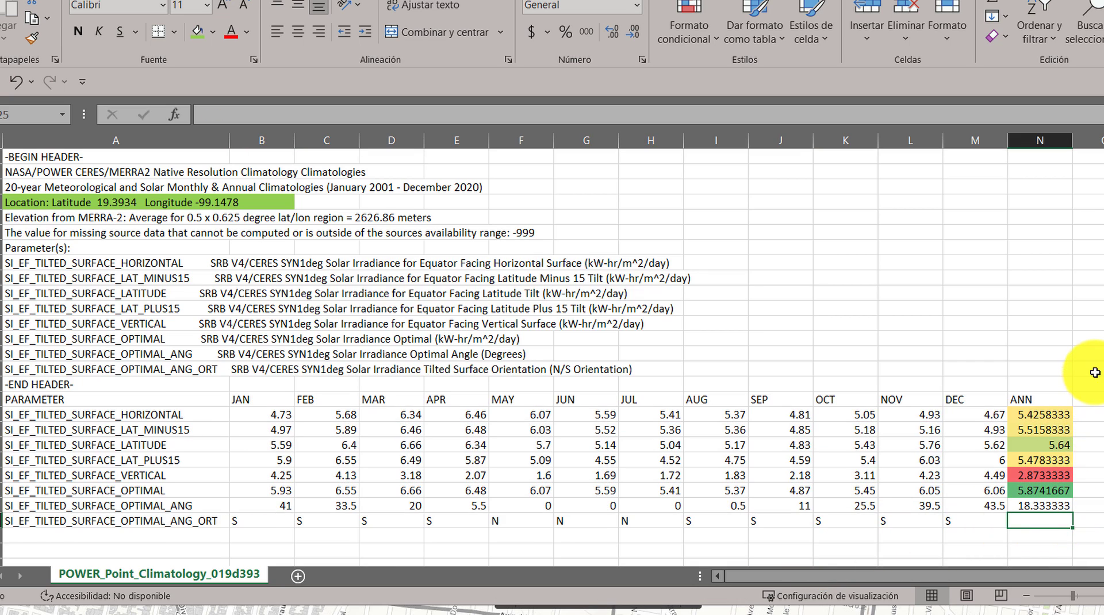
pyautogui.moveTo(1044, 506); pyautogui.dragTo(283, 413)
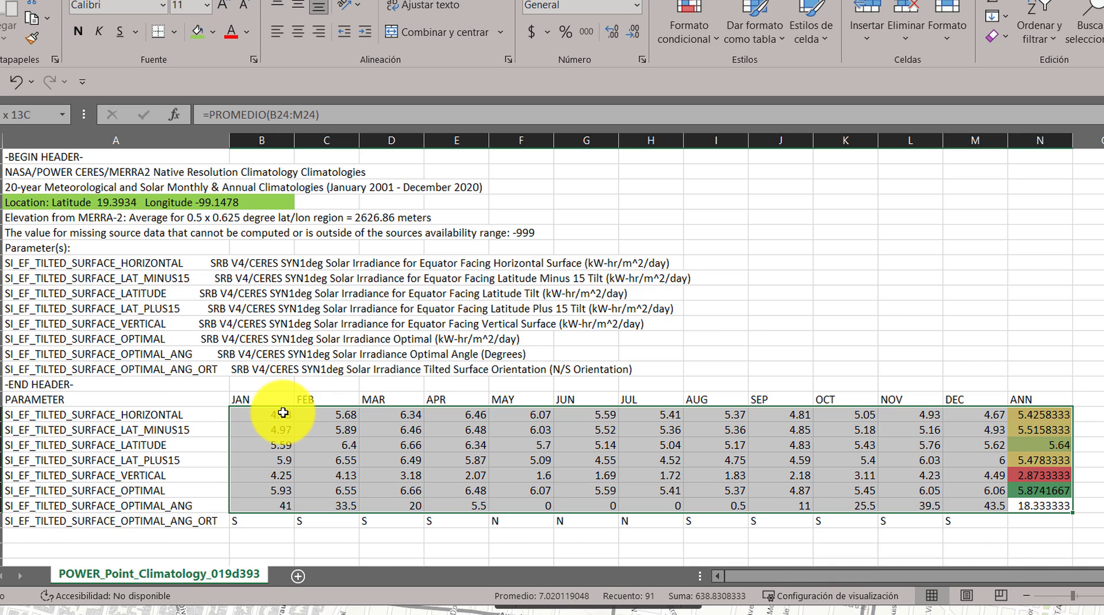
pyautogui.click(457, 445)
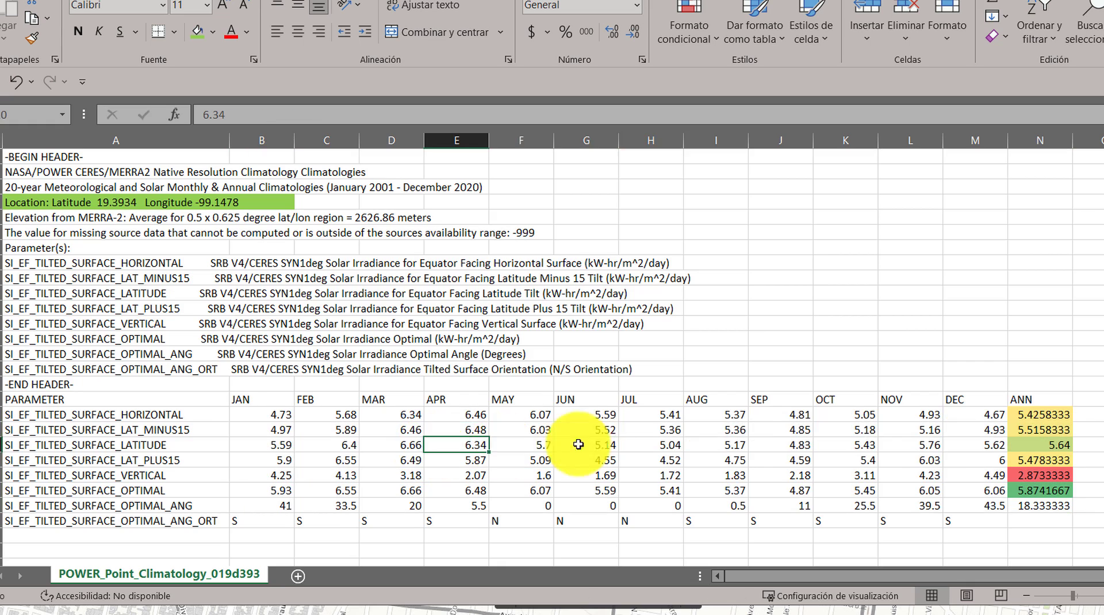
pyautogui.moveTo(578, 444); pyautogui.dragTo(914, 491)
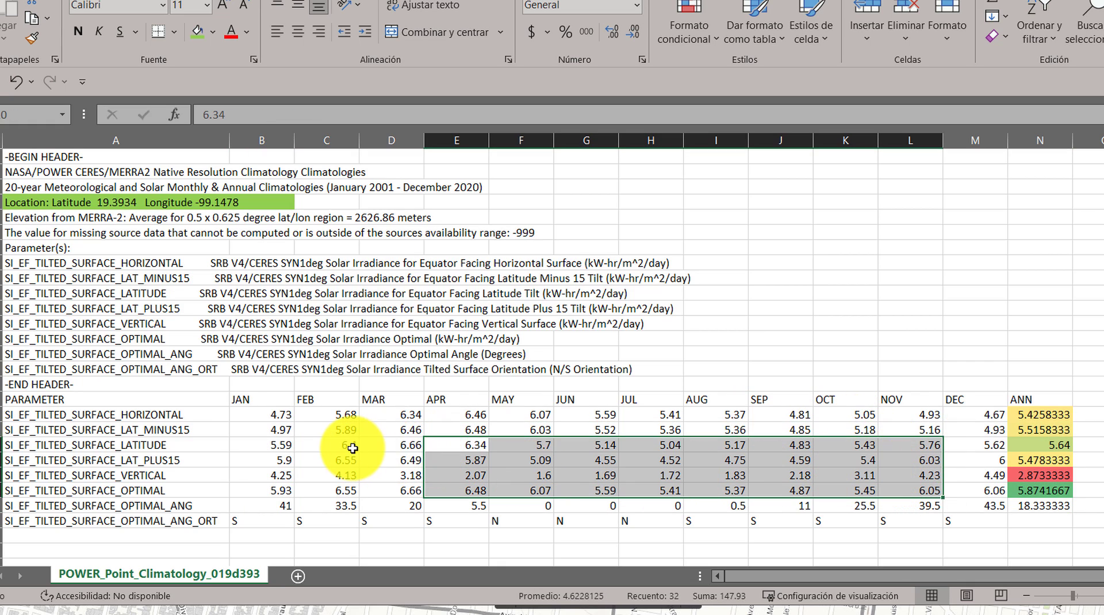
pyautogui.moveTo(352, 448); pyautogui.dragTo(955, 488)
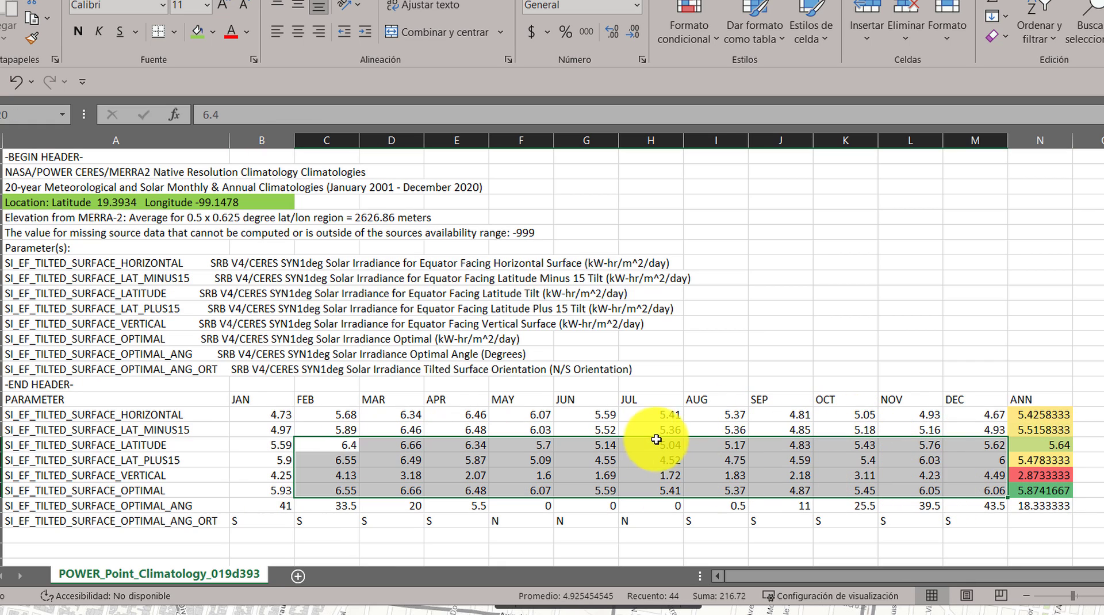